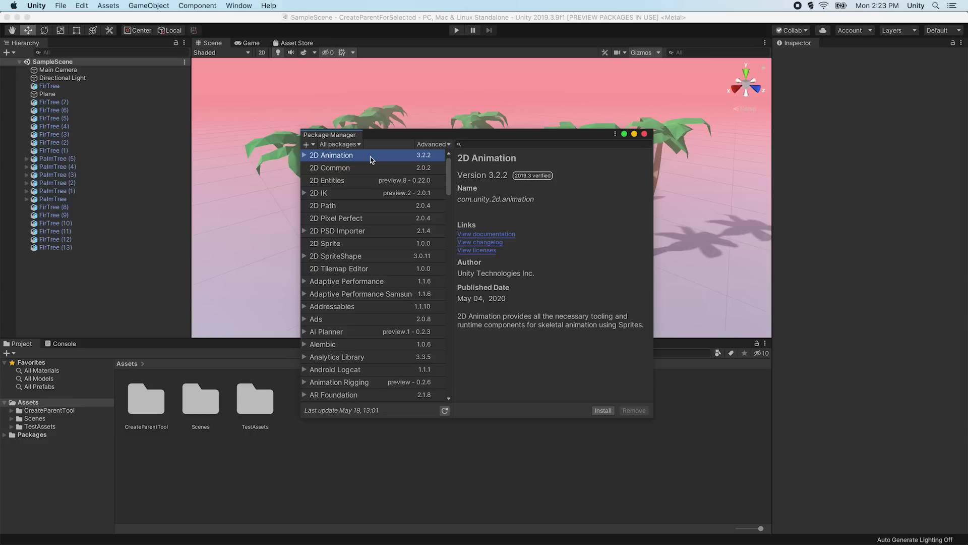
- Browse the package list past Burst, Havok Physics, Lightweight RP and Scriptable Build Pipeline, then close Package Manager
key("Down")
key("Down")
key("Down")
key("Down")
key("Down")
key("Down")
key("Down")
key("Down")
key("Down")
key("Down")
key("Down")
key("Down")
key("Down")
key("Down")
key("Down")
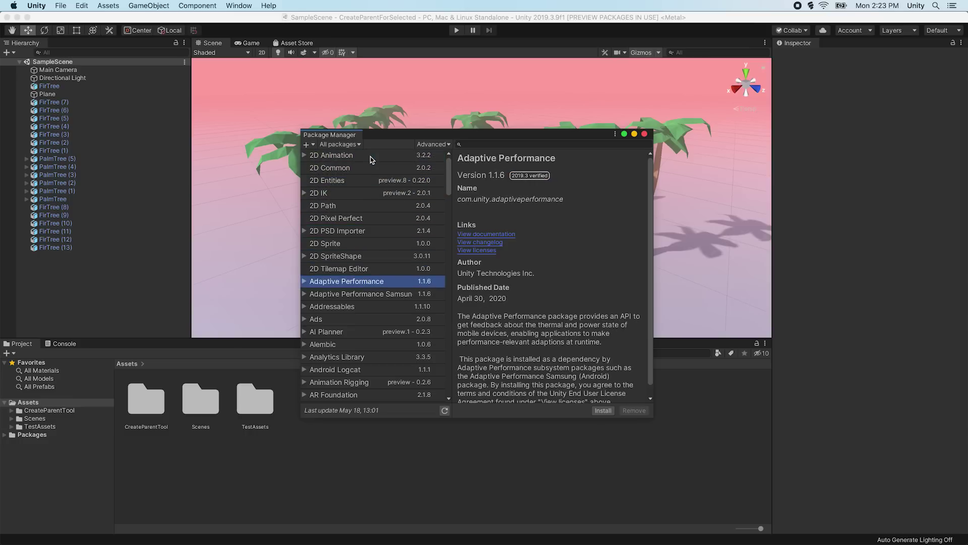
key("Down")
key("Down")
key("Down")
key("Down")
key("Down")
key("Down")
key("Down")
key("Down")
key("Down")
key("Down")
key("Down")
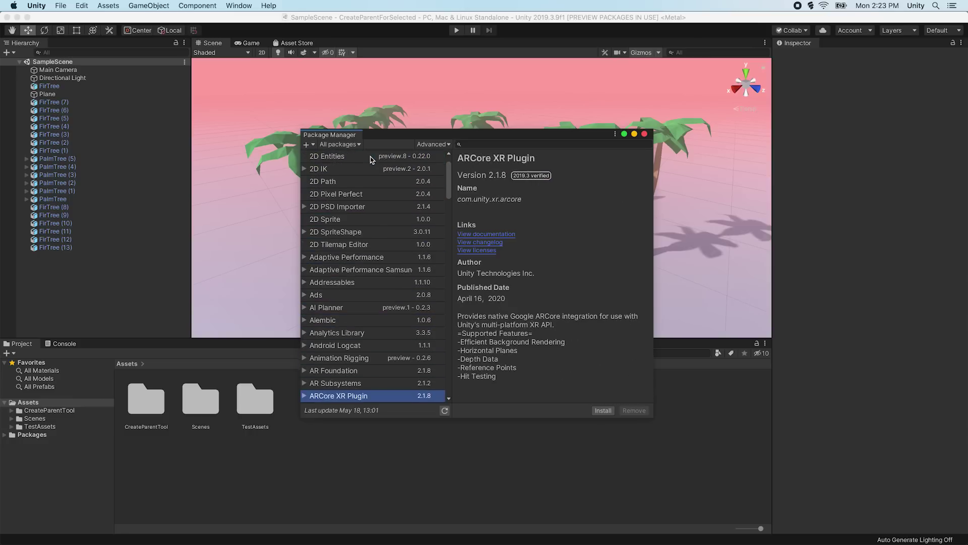
key("Down")
key("Down")
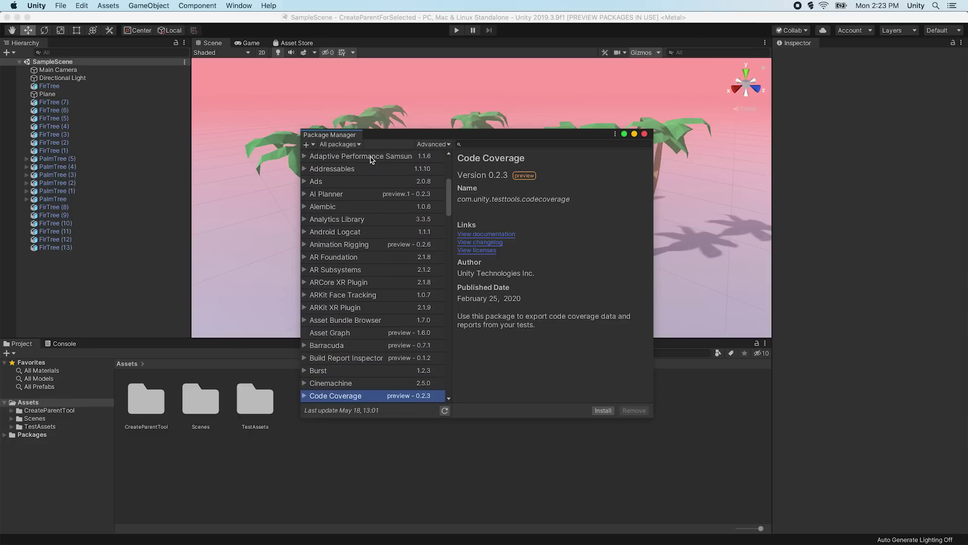
key("Down")
key("Down")
key("Down")
key("Down")
key("Down")
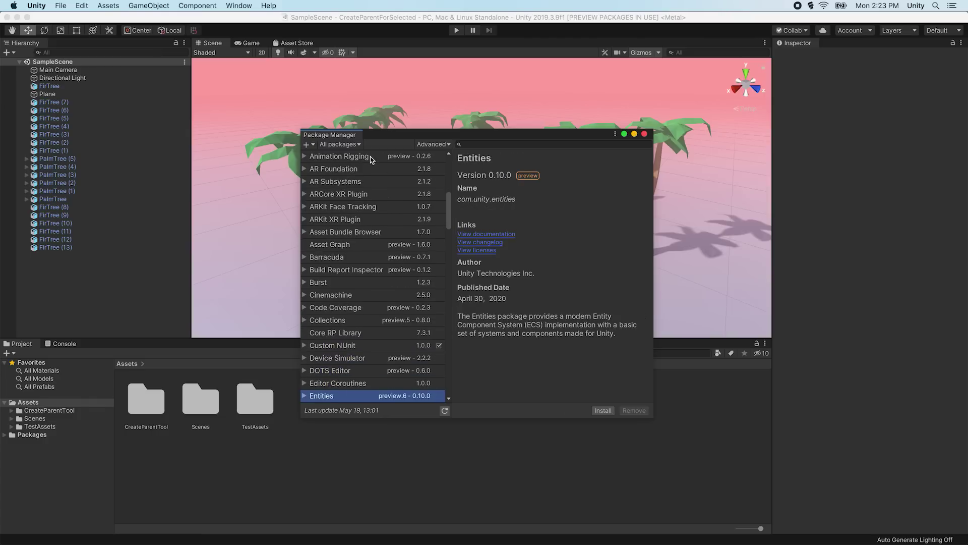
key("Down")
key("Down")
key("Down")
key("Down")
key("Down")
key("Down")
key("Down")
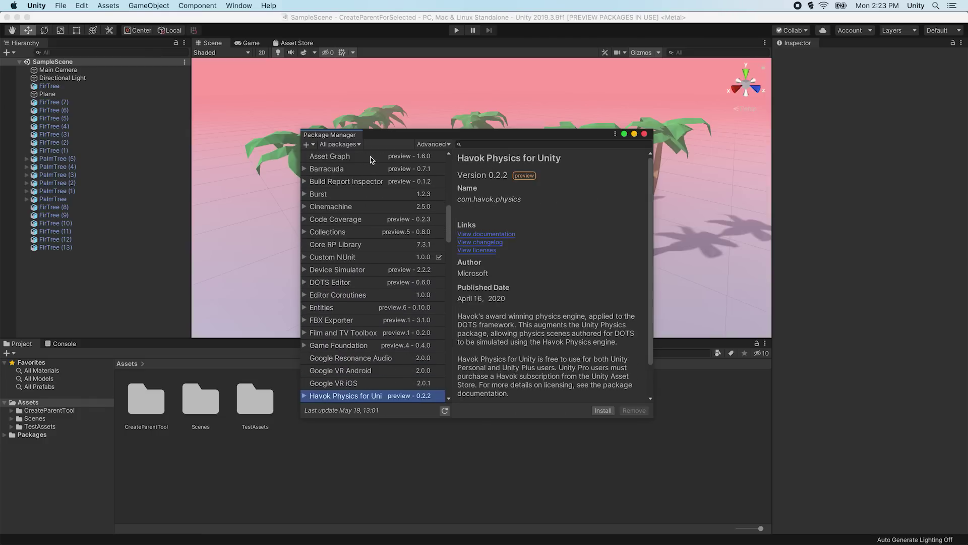
key("Down")
key("Down")
key("Down")
key("Down")
key("Down")
key("Down")
key("Down")
key("Down")
key("Down")
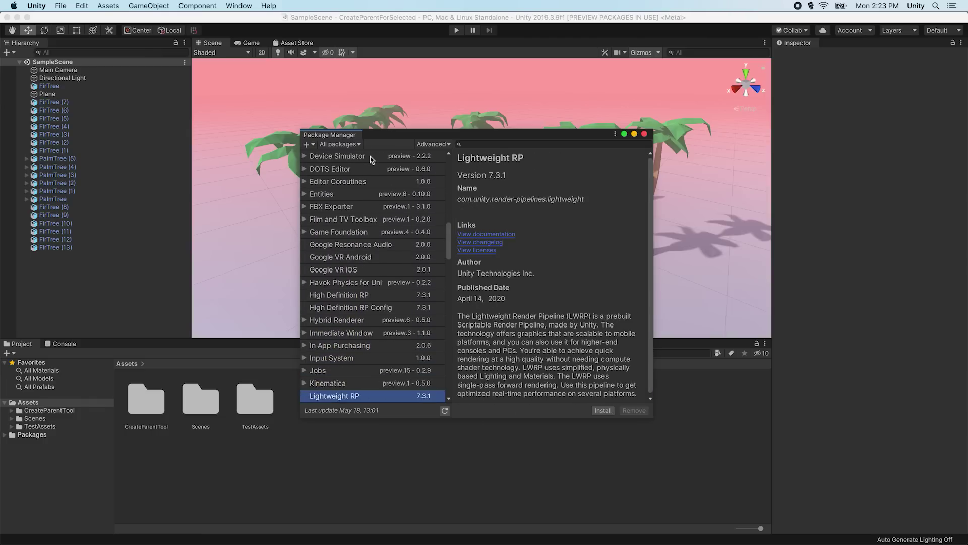
key("Down")
key("Down")
key("Down")
key("Down")
key("Down")
key("Down")
key("Down")
key("Down")
key("Down")
key("Down")
key("Down")
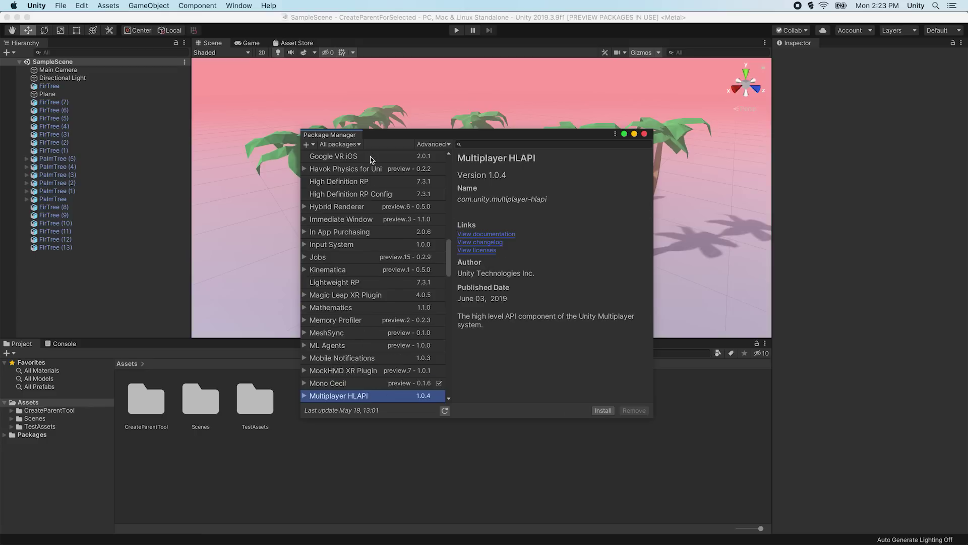
key("Down")
key("Down")
key("Down")
key("Down")
key("Down")
key("Down")
key("Down")
key("Down")
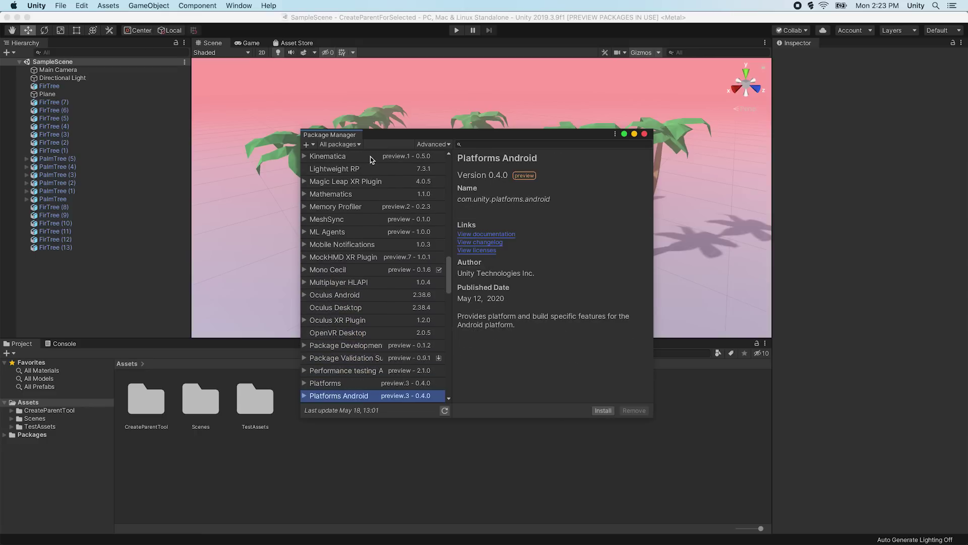
key("Down")
key("Down")
key("Down")
key("Down")
key("Down")
key("Down")
key("Down")
key("Down")
key("Down")
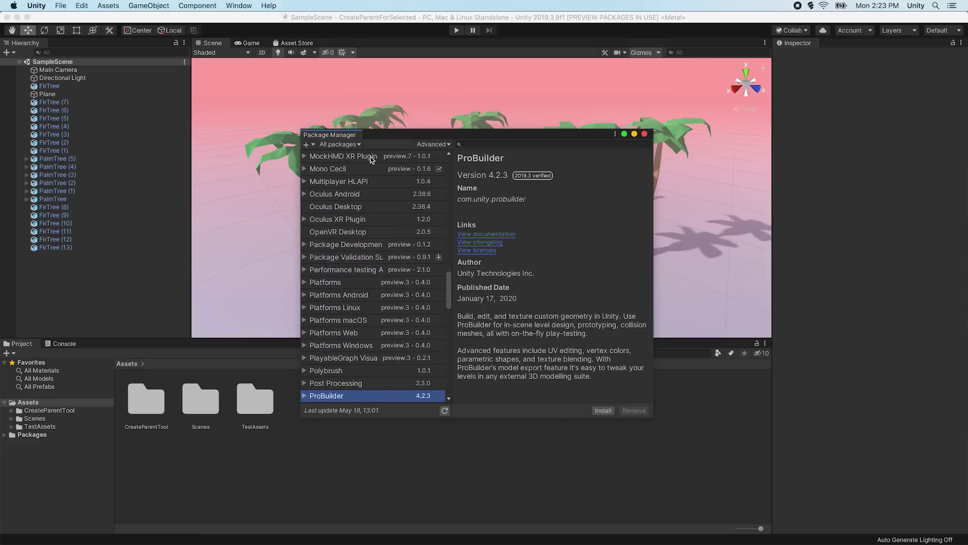
key("Down")
key("Down")
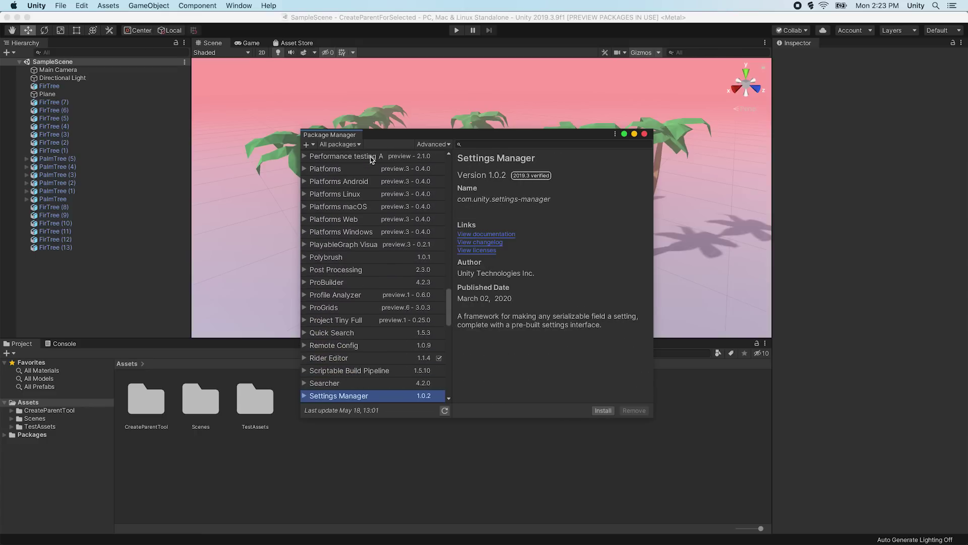
key("super+w")
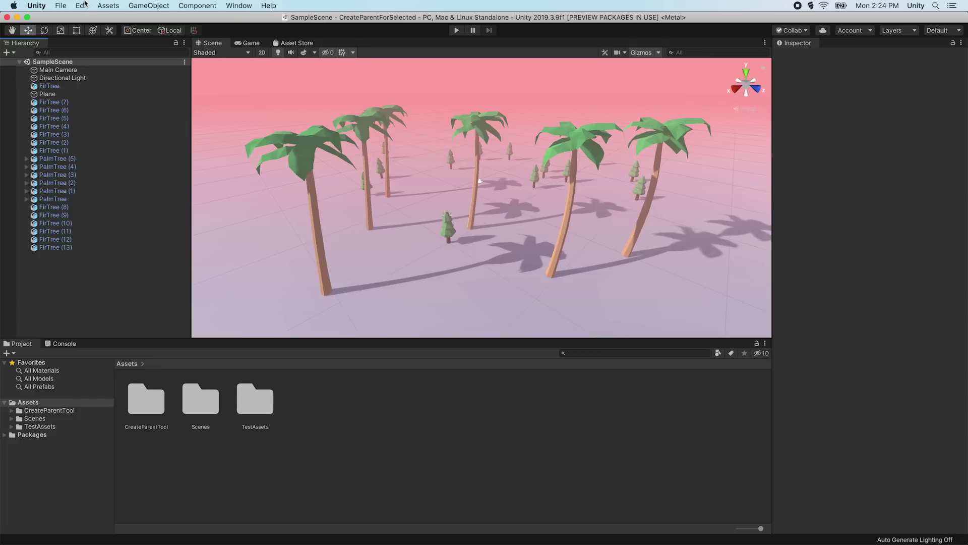
- Select FirTree (8) through (13) and group them under a New Parent
left_click(58, 247)
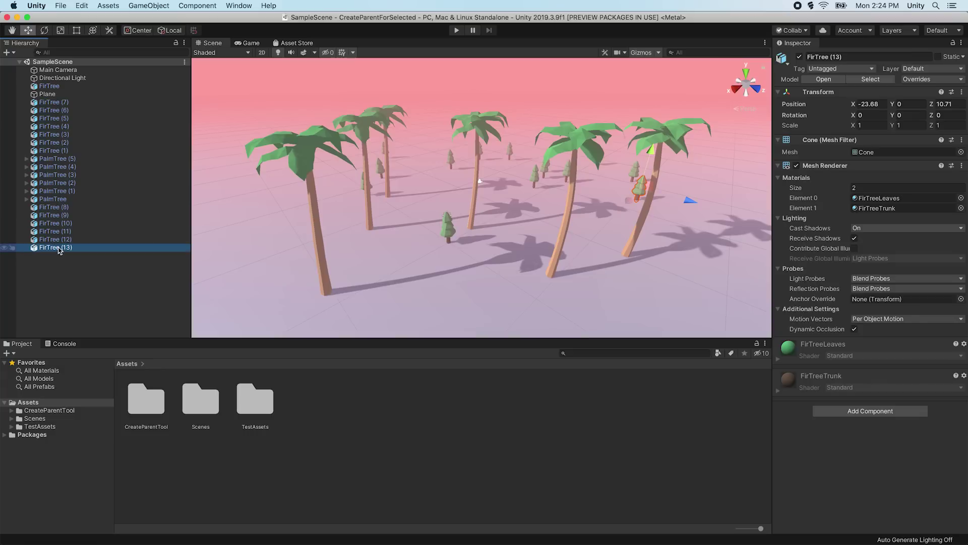
left_click(55, 207, "shift")
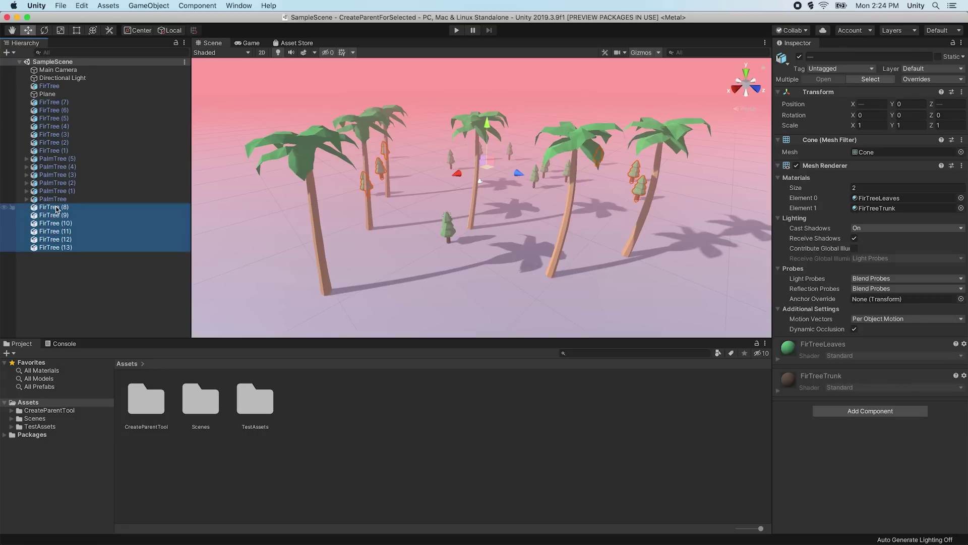
left_click(82, 5)
left_click(101, 334)
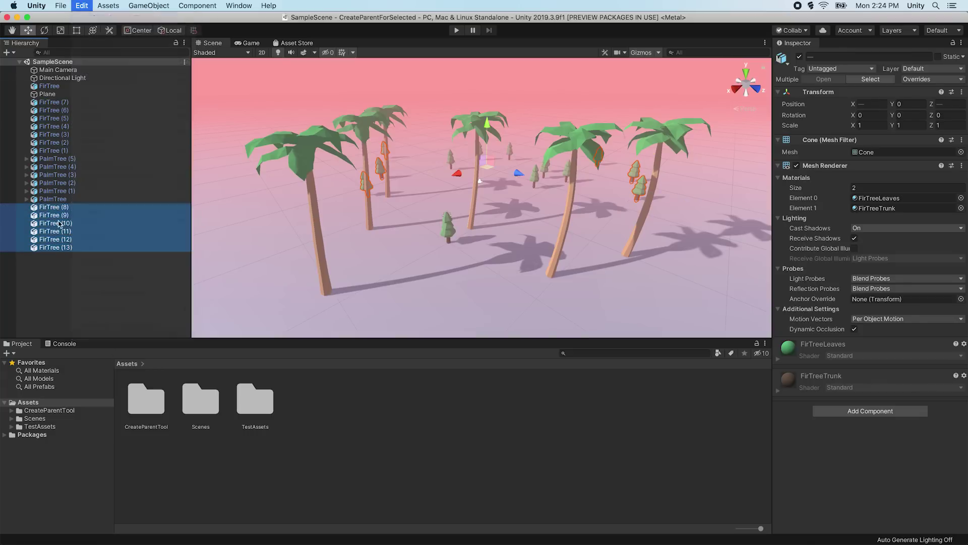
left_click(57, 158)
- Group the palm trees, then FirTree (7) through (1), each under its own New Parent with Cmd+G
left_click(53, 199, "shift")
key("super+g")
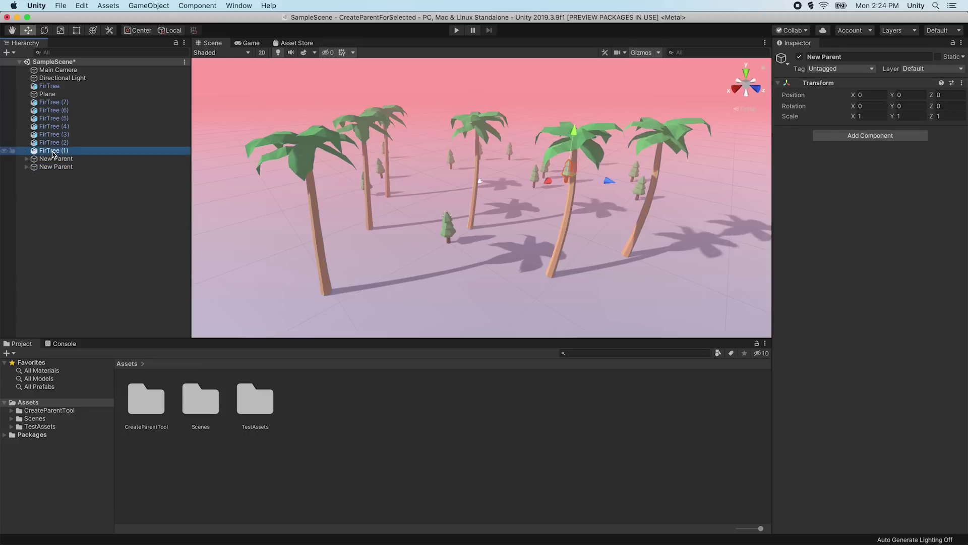
left_click(53, 102, "shift")
key("super+g")
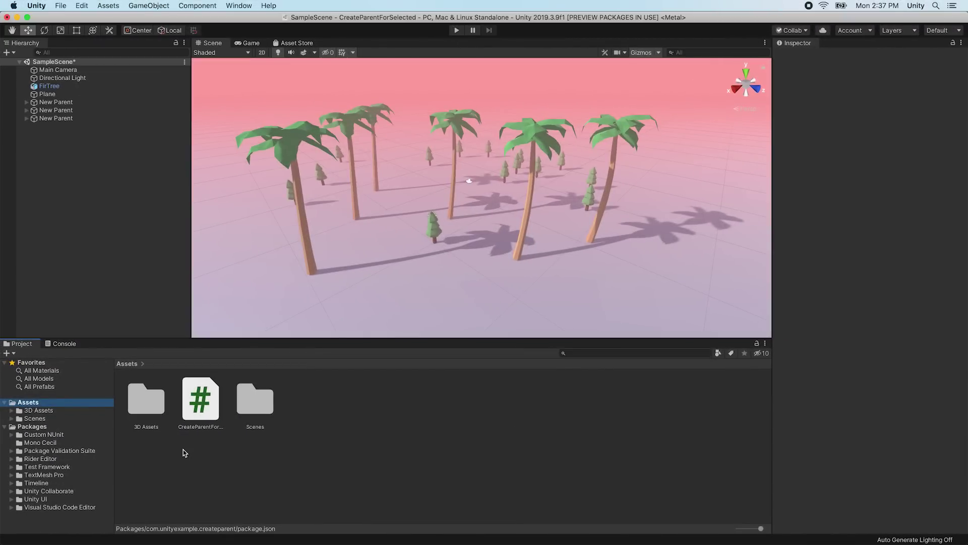
- Select the Packages folder in the Project window and reveal it in Finder
left_click(54, 425)
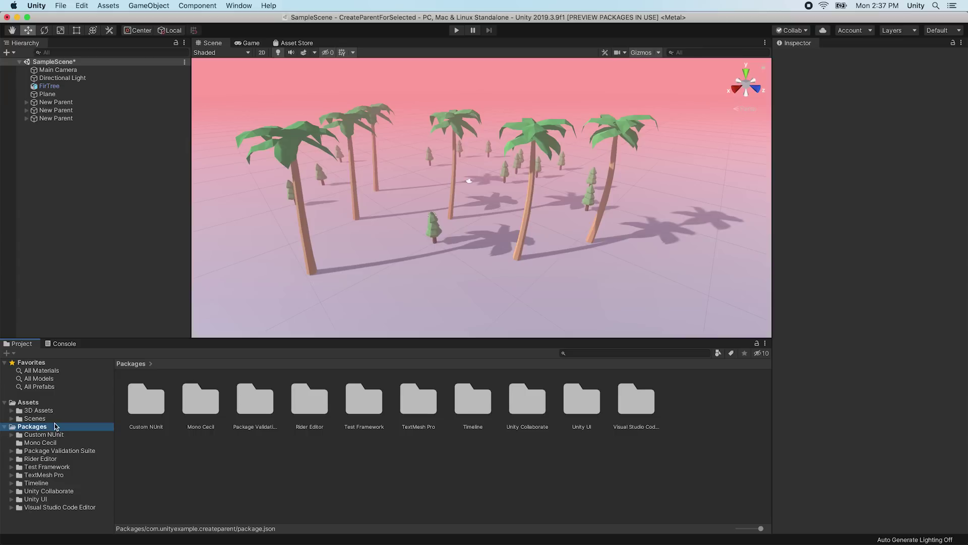
right_click(58, 426)
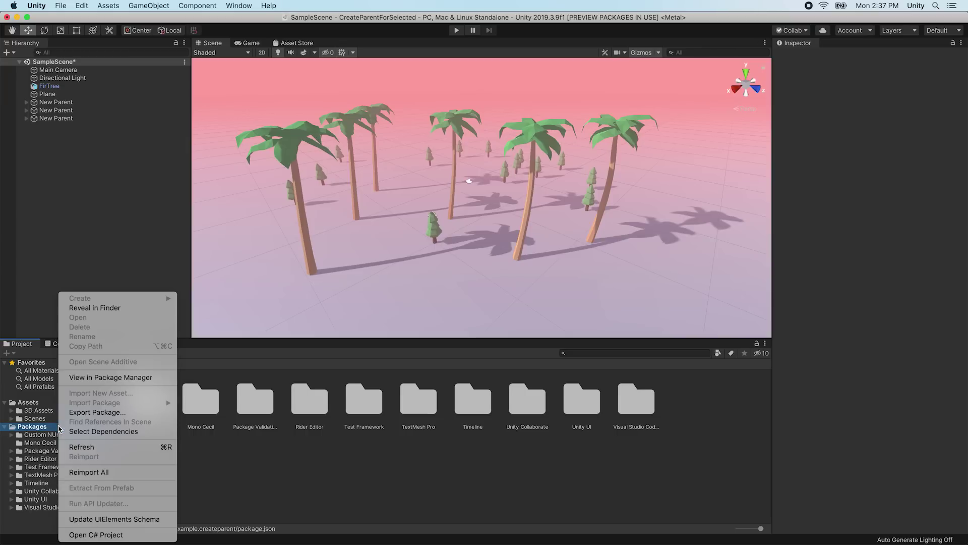
- Open the project's Packages folder in Finder and add a new folder named CreateParentTool
left_click(114, 309)
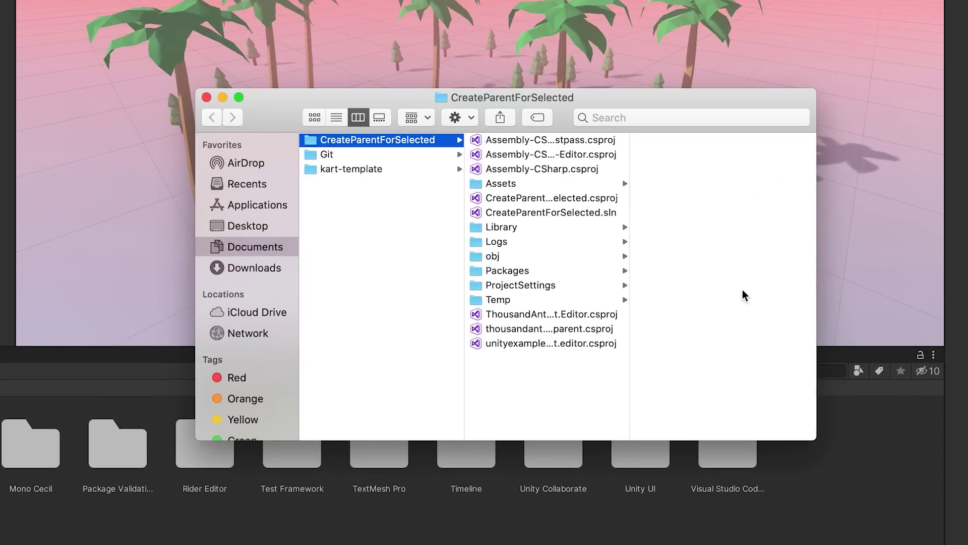
left_click(547, 291)
right_click(658, 188)
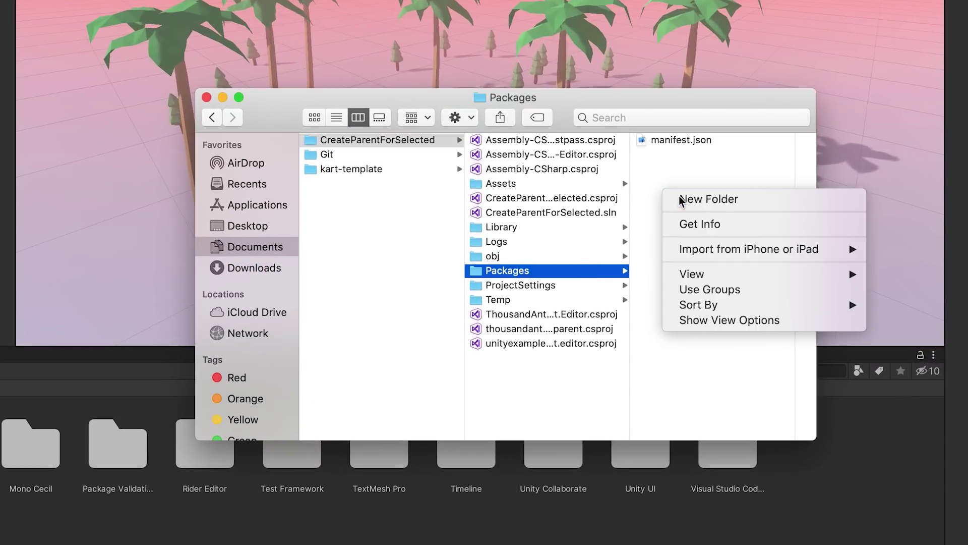
left_click(680, 201)
type("CreateParentTool")
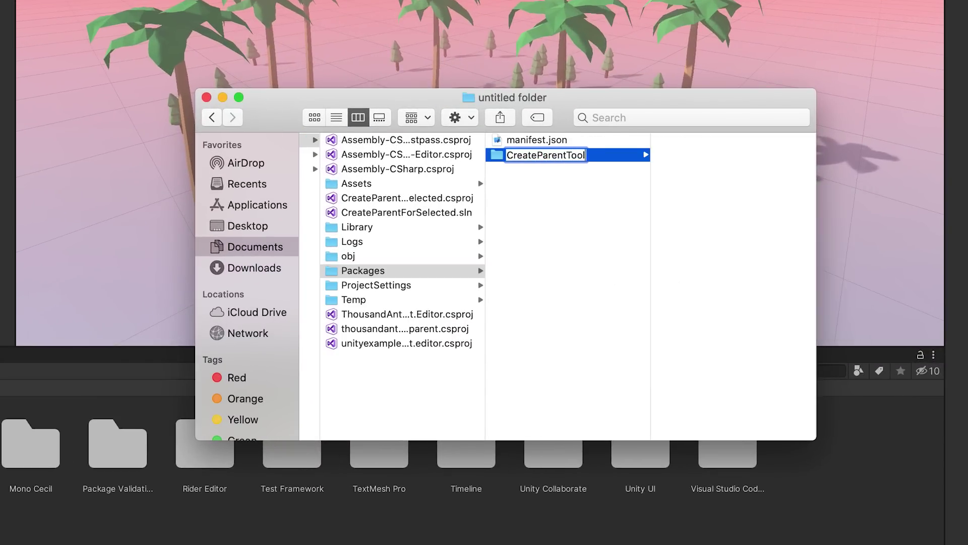
key("Return")
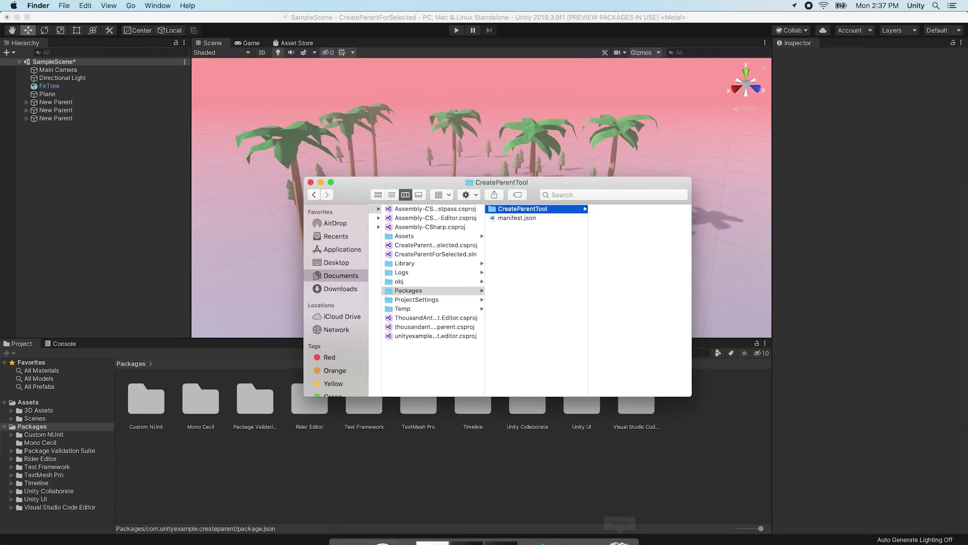
- Open the downloaded example-package-json folder beside CreateParentTool and select its package.json
left_click(599, 535)
left_click(588, 489)
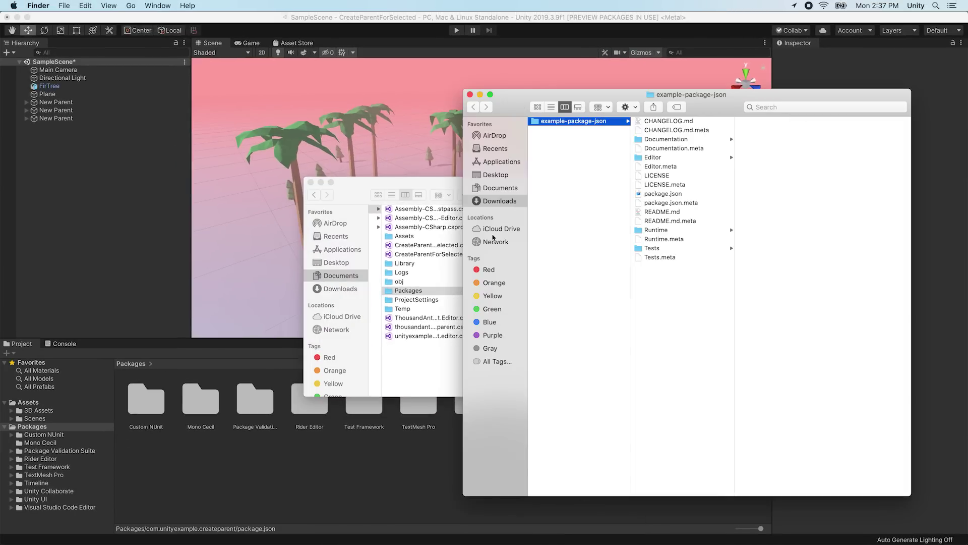
left_click_drag(452, 182, 182, 187)
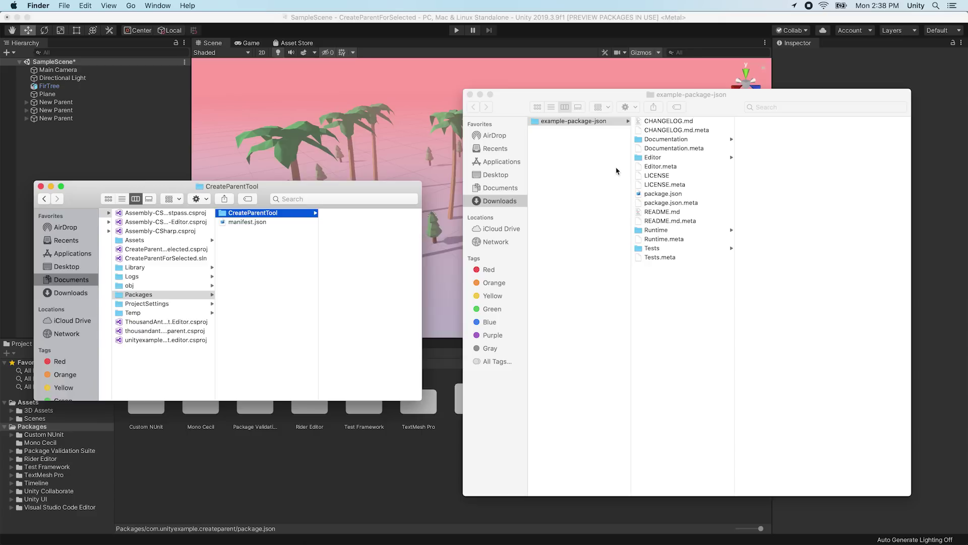
left_click(650, 194)
left_click(654, 196)
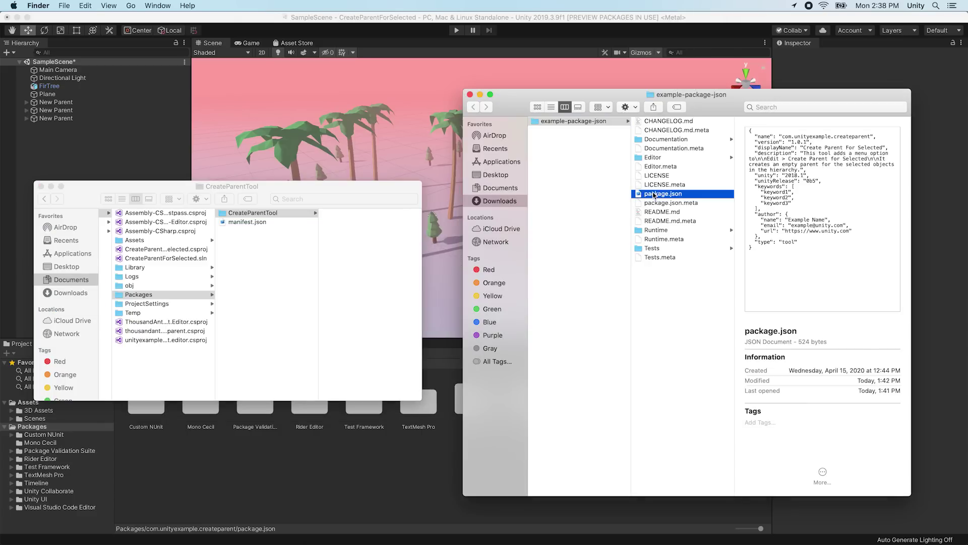
- Paste package.json into the CreateParentTool folder and return to Unity to import it
left_click(408, 258)
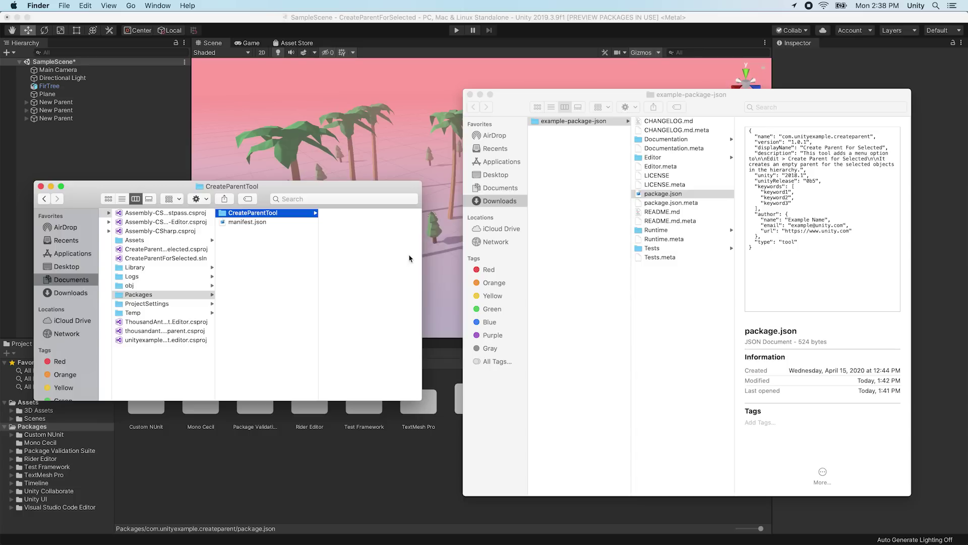
key("super+v")
left_click(354, 216)
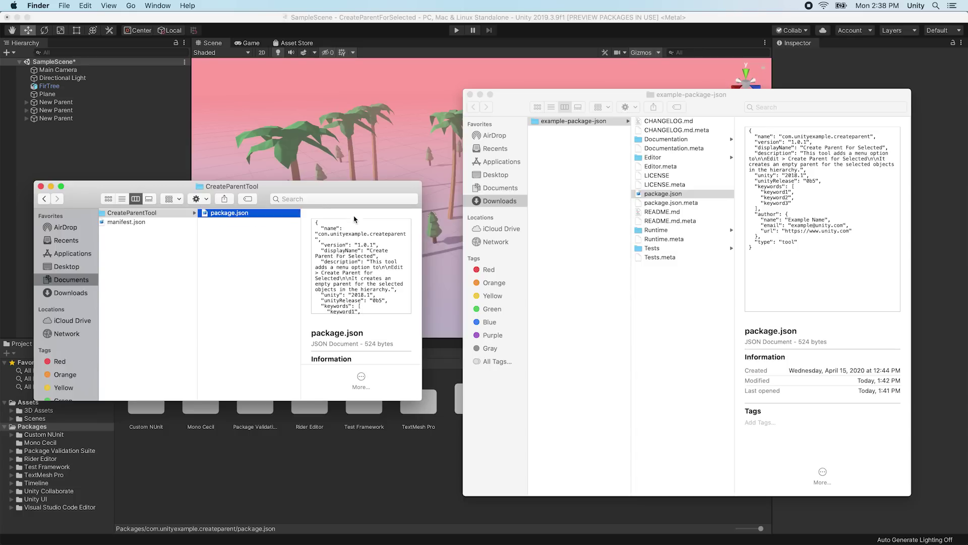
left_click(348, 428)
- Drag the CreateParentForSelected script from Assets into the Create Parent For Selected package folder and inspect it
left_click(101, 435)
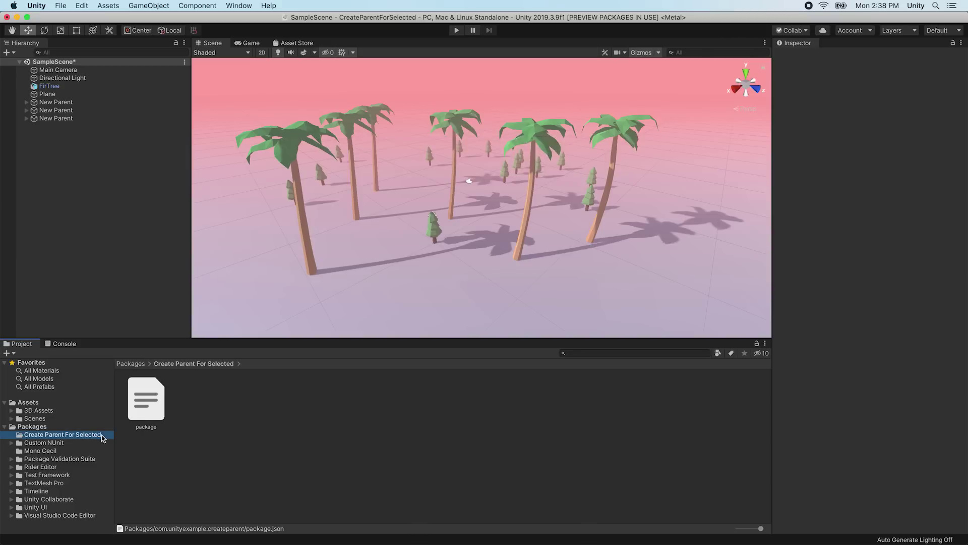
left_click(42, 403)
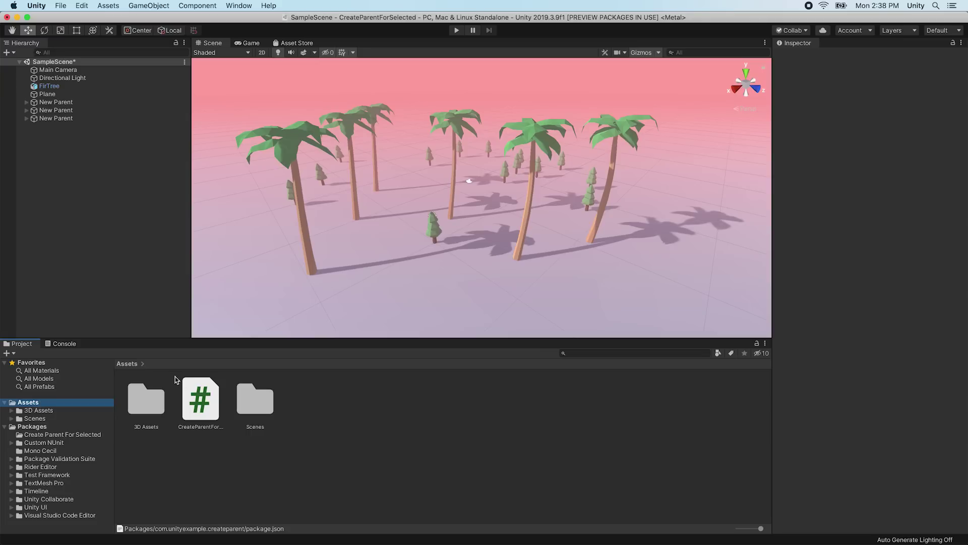
left_click_drag(200, 401, 77, 437)
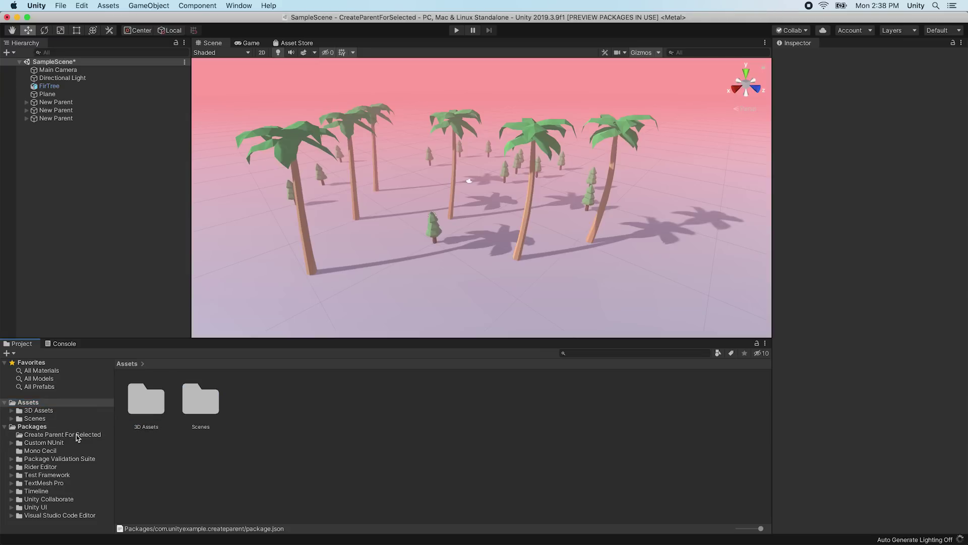
left_click(78, 435)
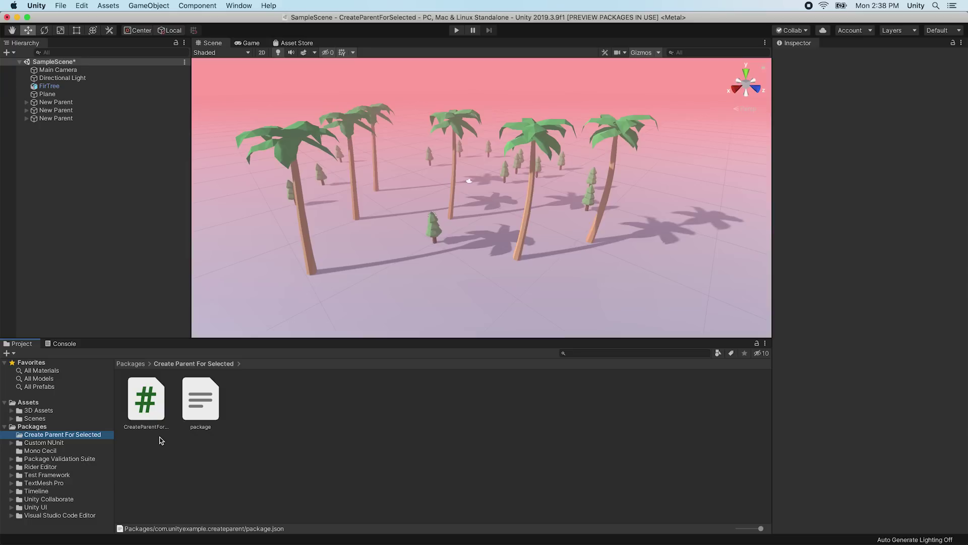
left_click(154, 401)
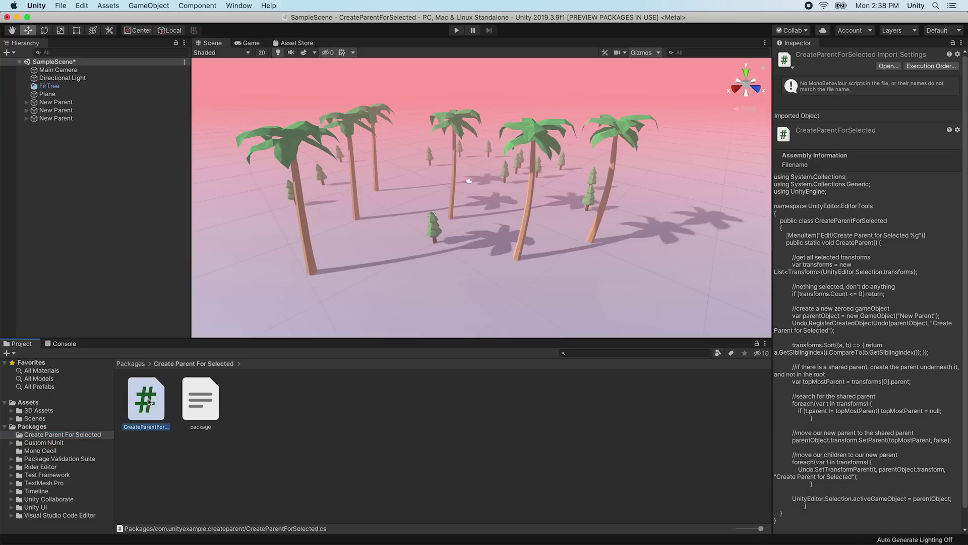
right_click(256, 385)
- Add a folder named Editor at the package root and drag the CreateParentForSelected script onto it
mouse_move(283, 298)
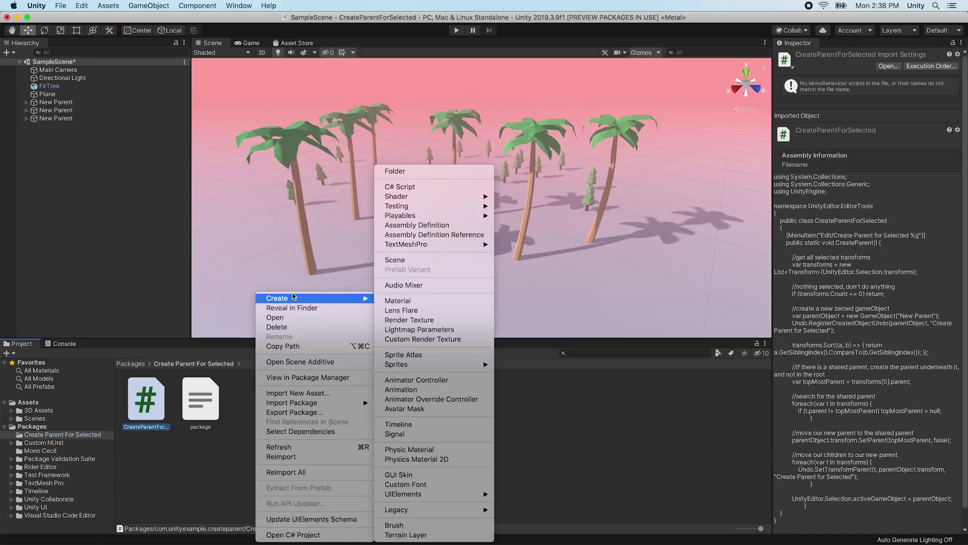
left_click(401, 172)
type("Editor")
key("Return")
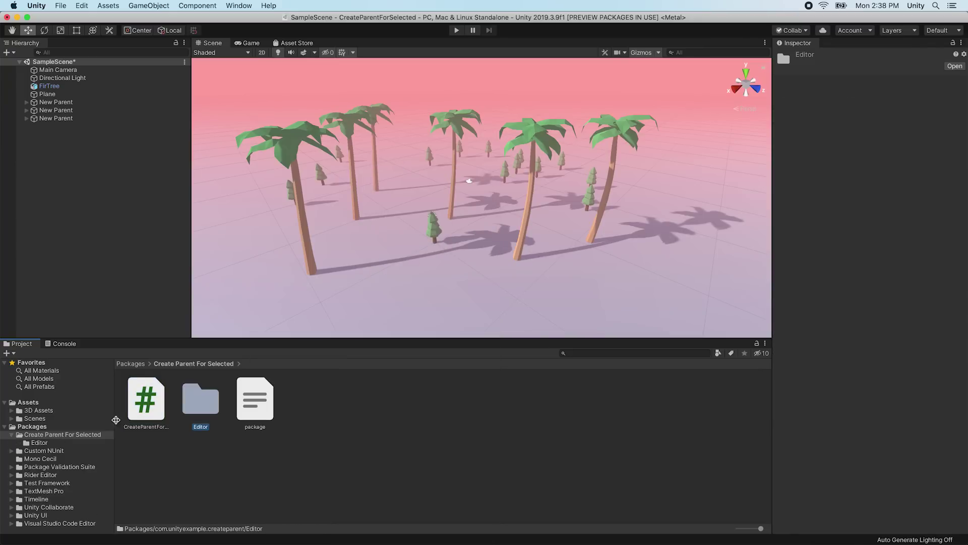
left_click_drag(146, 398, 202, 401)
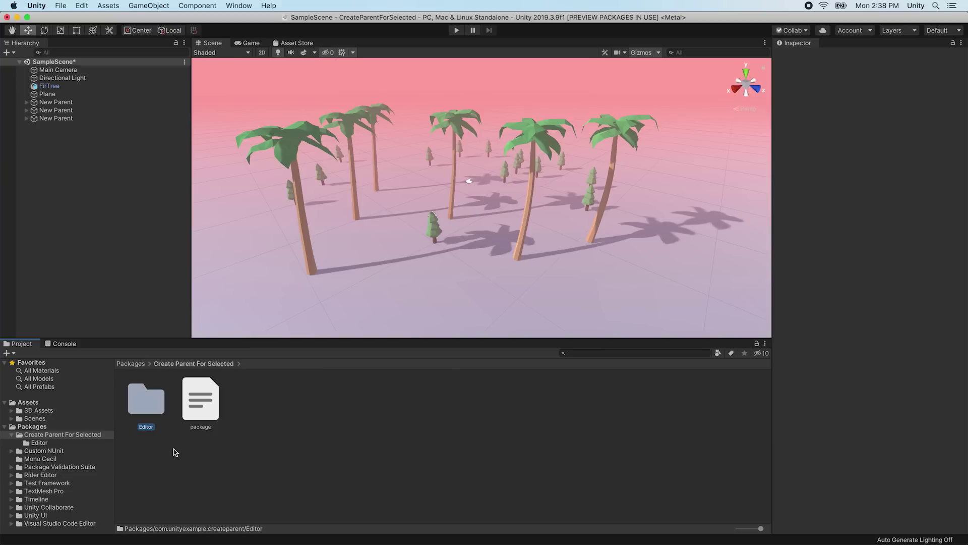
- Show the package manifest in the Inspector and check its name, display name, version 1.0.1 and type tool
left_click(196, 412)
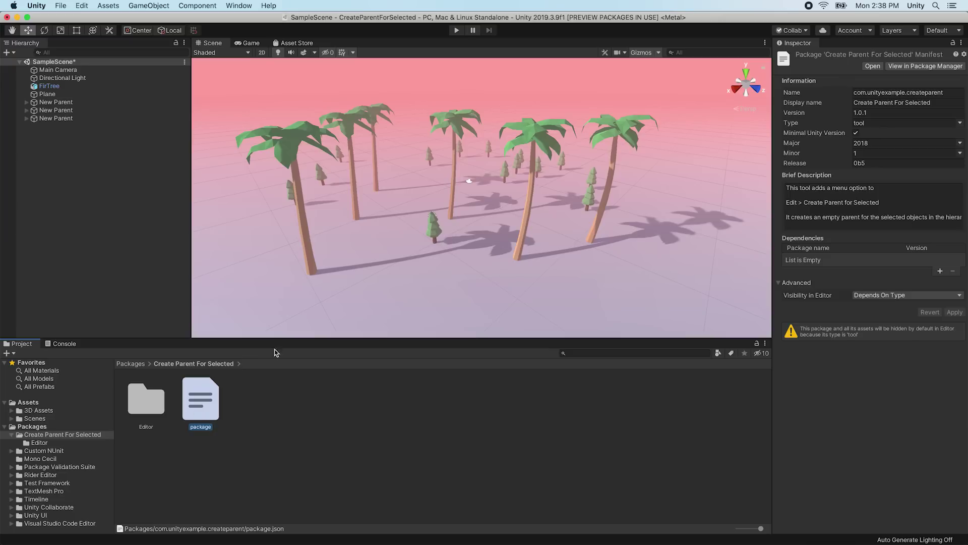
left_click(885, 93)
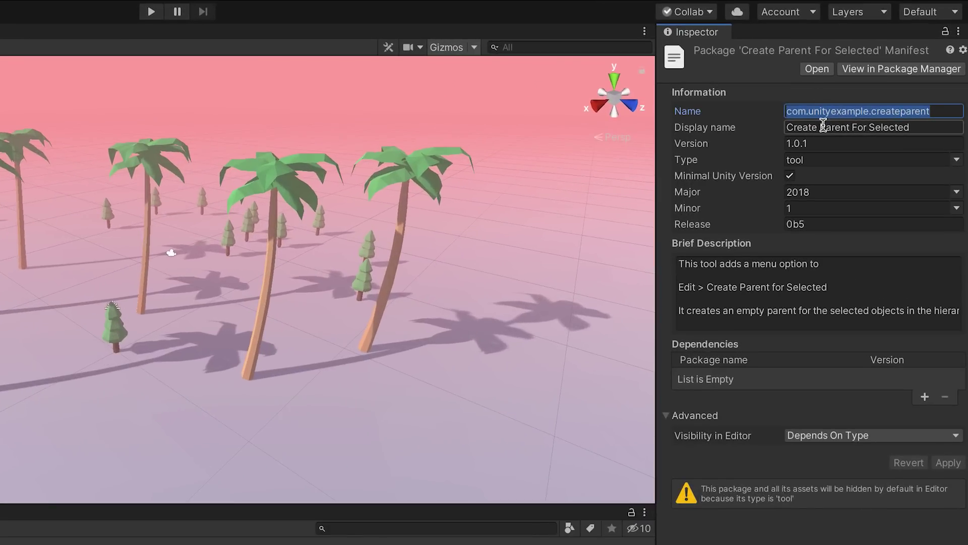
left_click(822, 126)
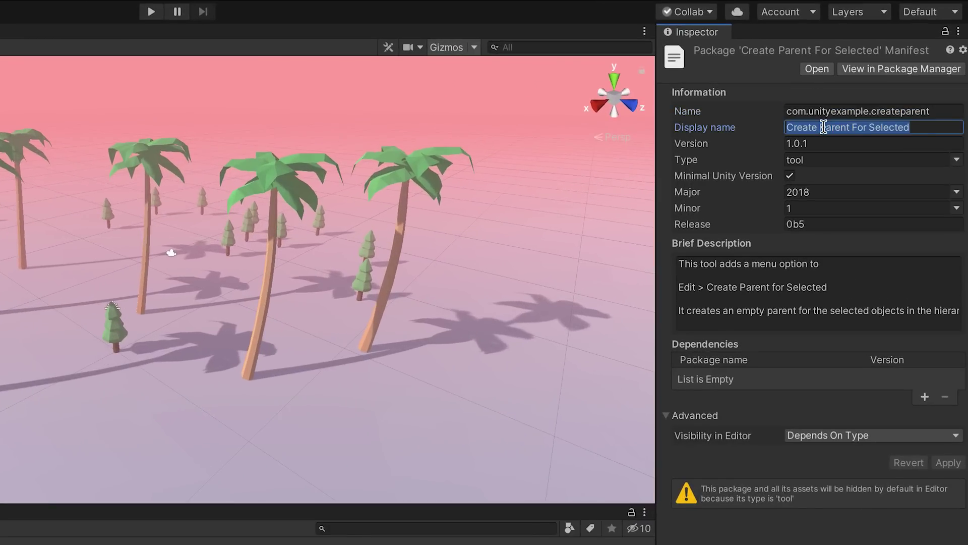
left_click(824, 143)
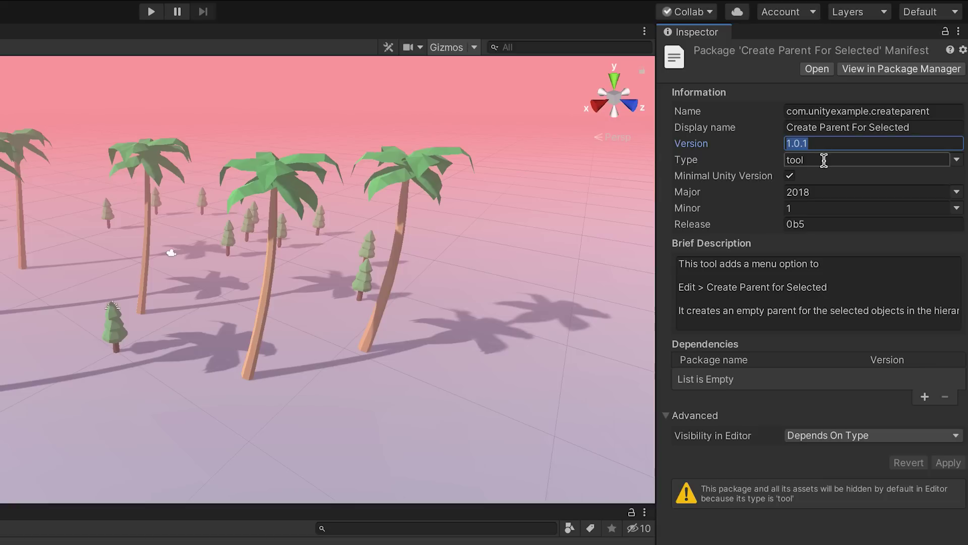
left_click(824, 160)
- Check the Unity version, release and description fields, then add a blank dependency entry
left_click(824, 192)
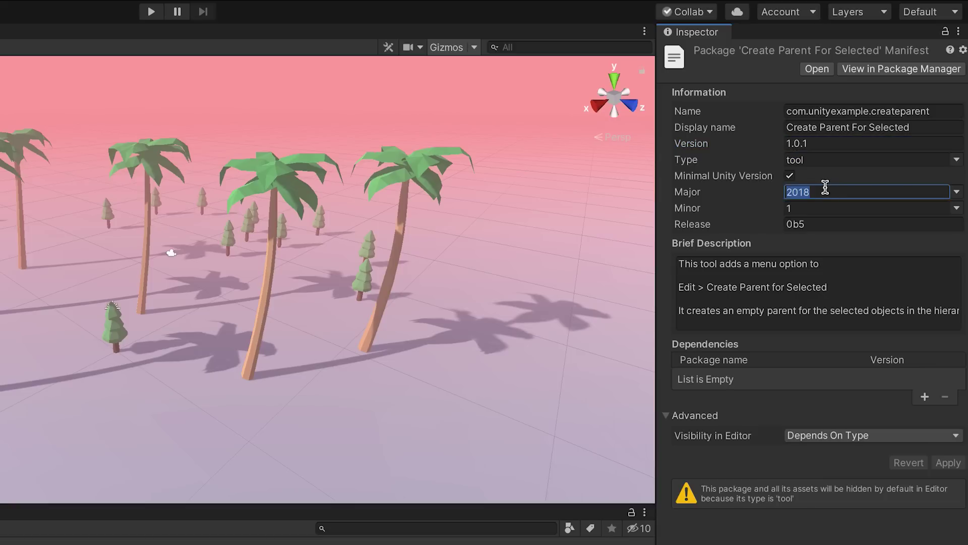
left_click(822, 208)
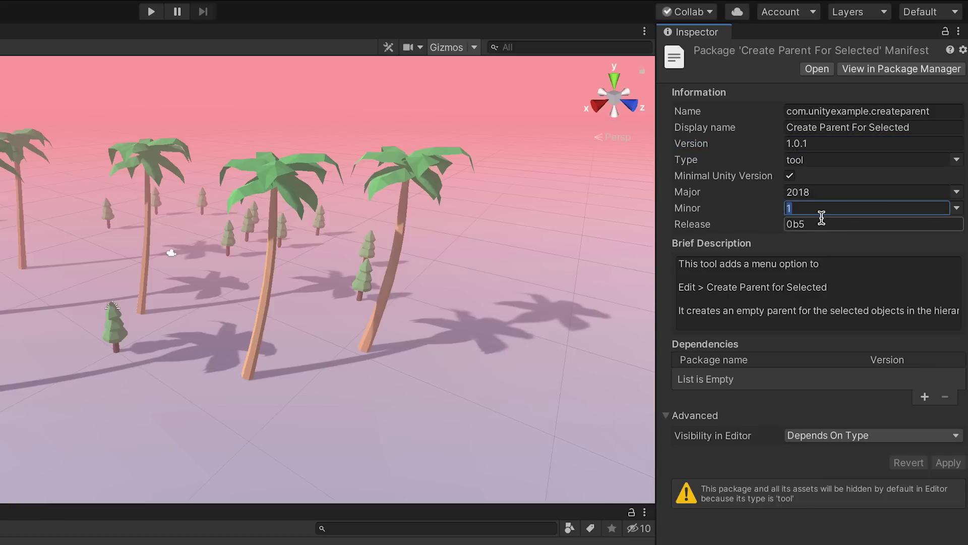
left_click(821, 223)
left_click(827, 261)
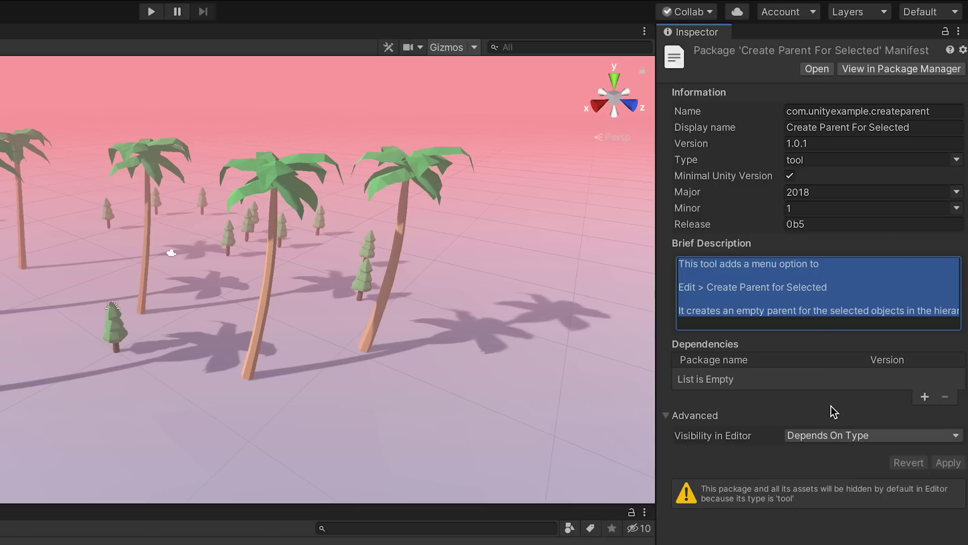
left_click(925, 396)
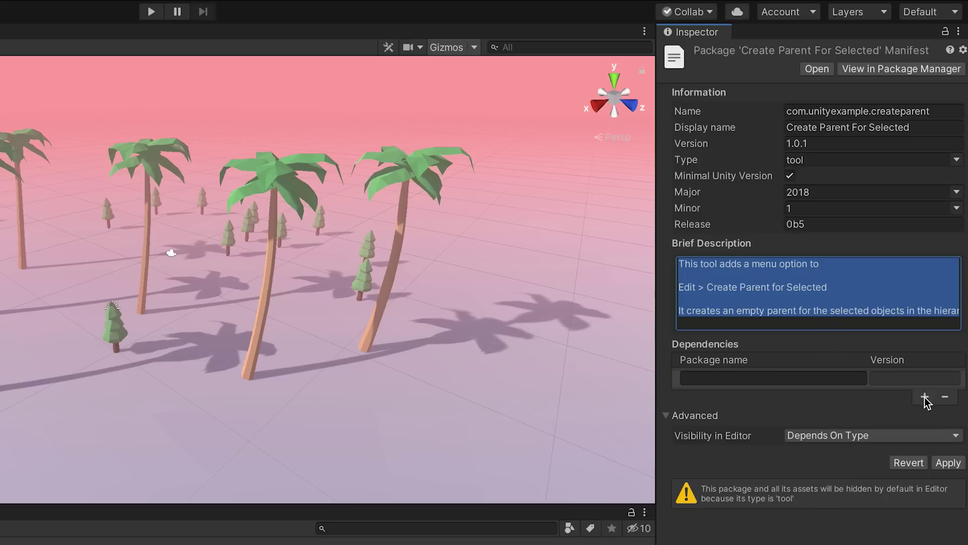
left_click(847, 378)
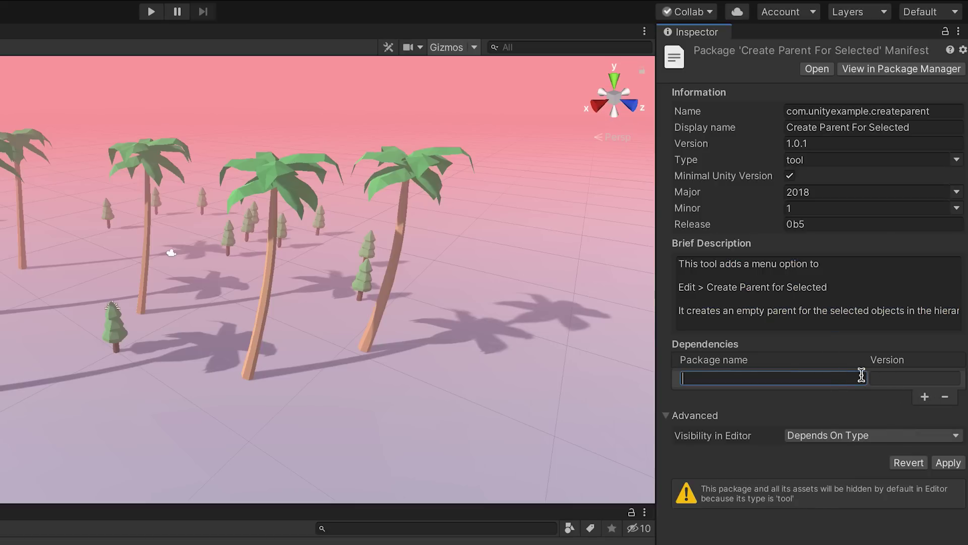
left_click(945, 397)
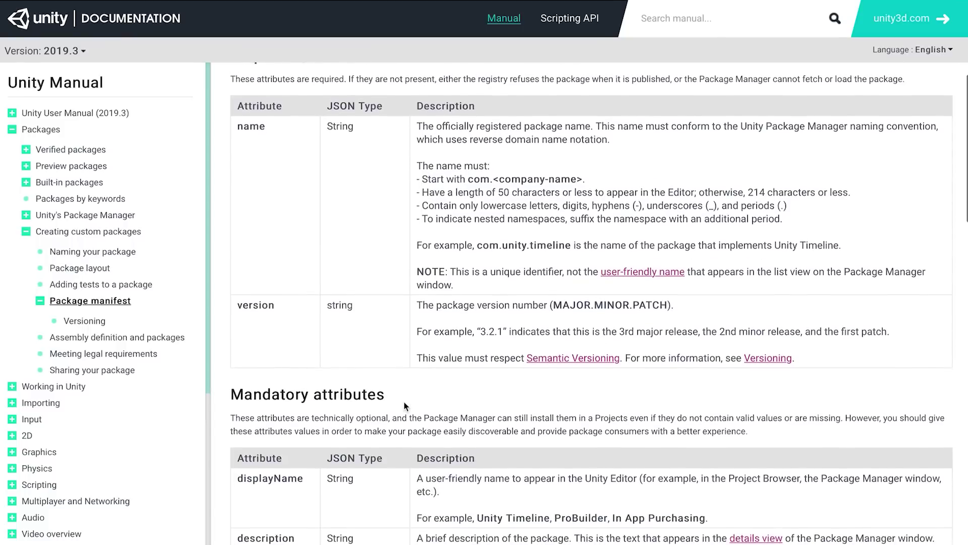
scroll(404, 401, "down", 2)
scroll(404, 407, "down", 10)
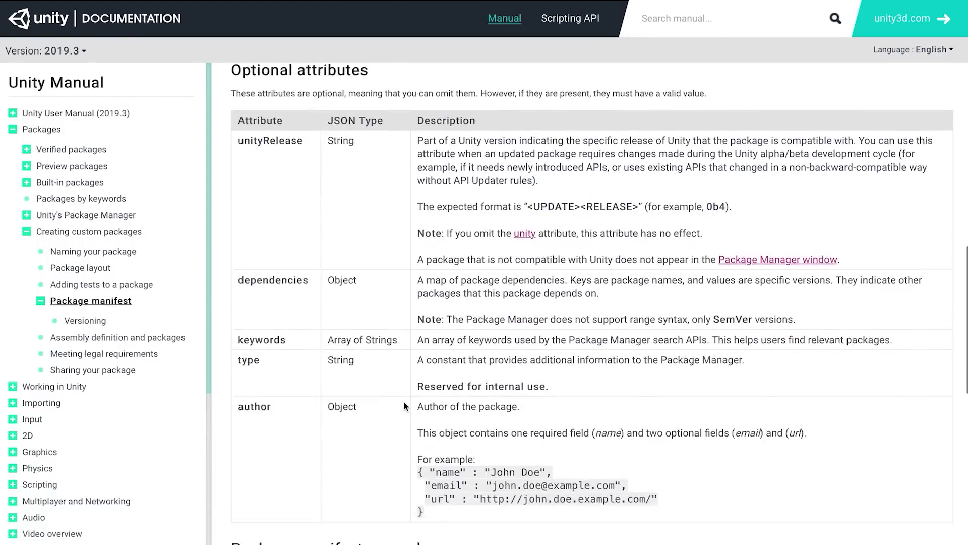
scroll(404, 406, "down", 7)
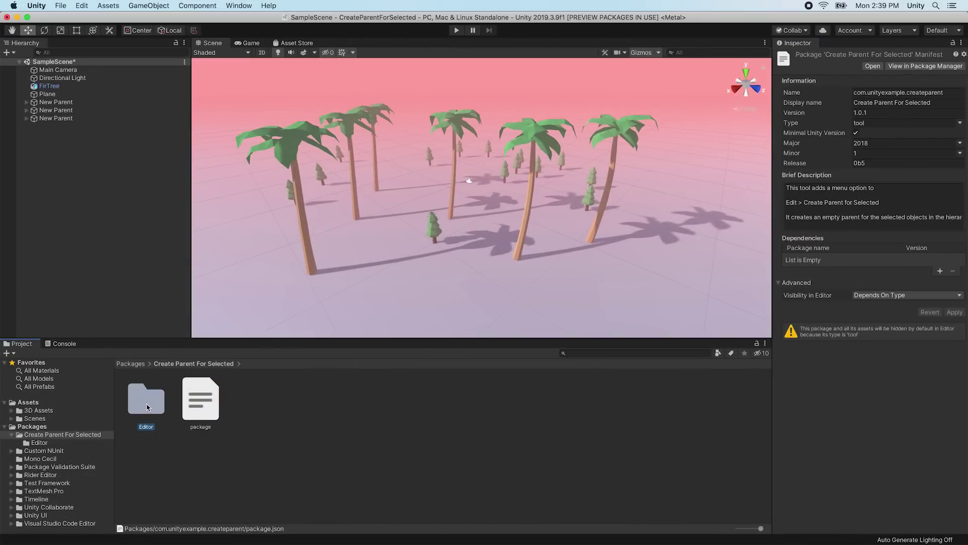
- Open the package's Editor folder and select the CreateParentForSelected script to read its code
double_click(147, 404)
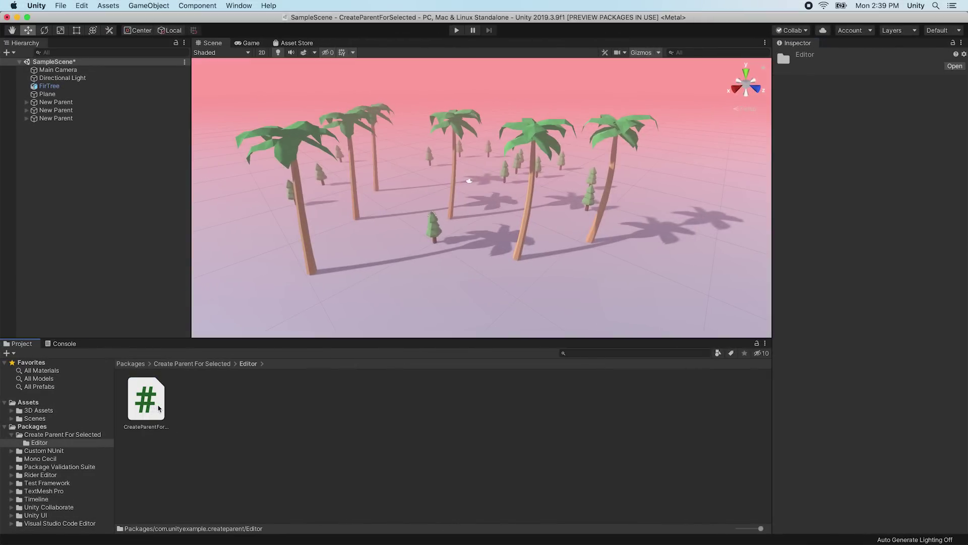
left_click(158, 408)
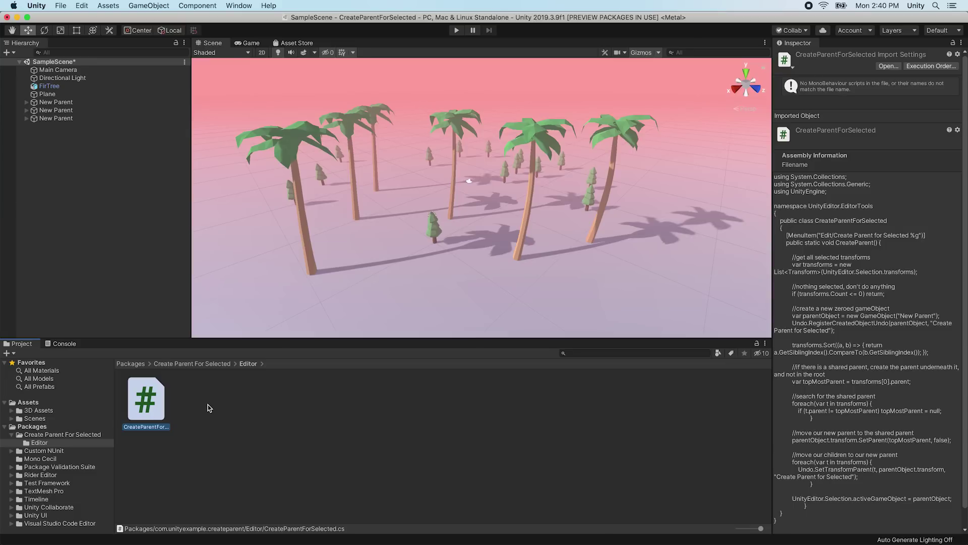
- Create an Assembly Definition in the Editor folder named unityexample.createparenttool.editor
right_click(208, 404)
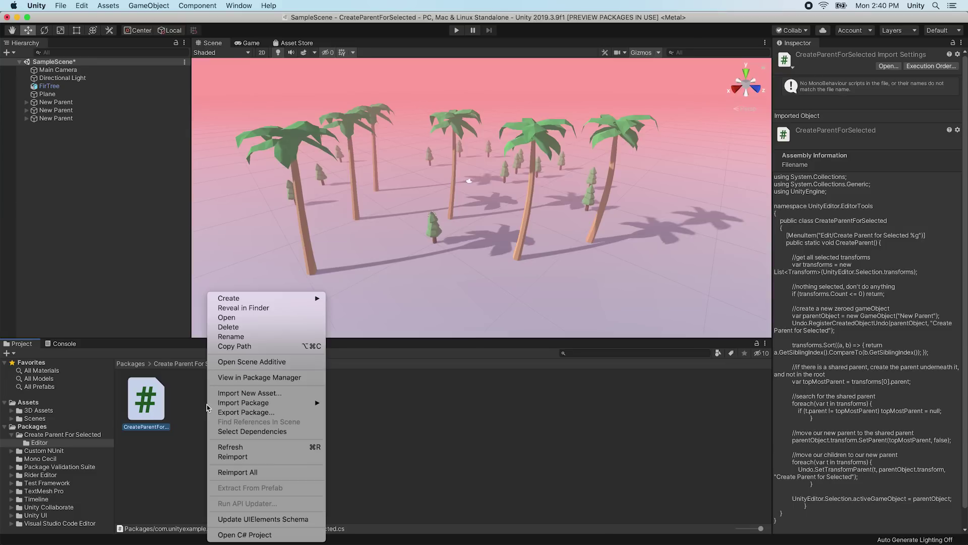
mouse_move(254, 301)
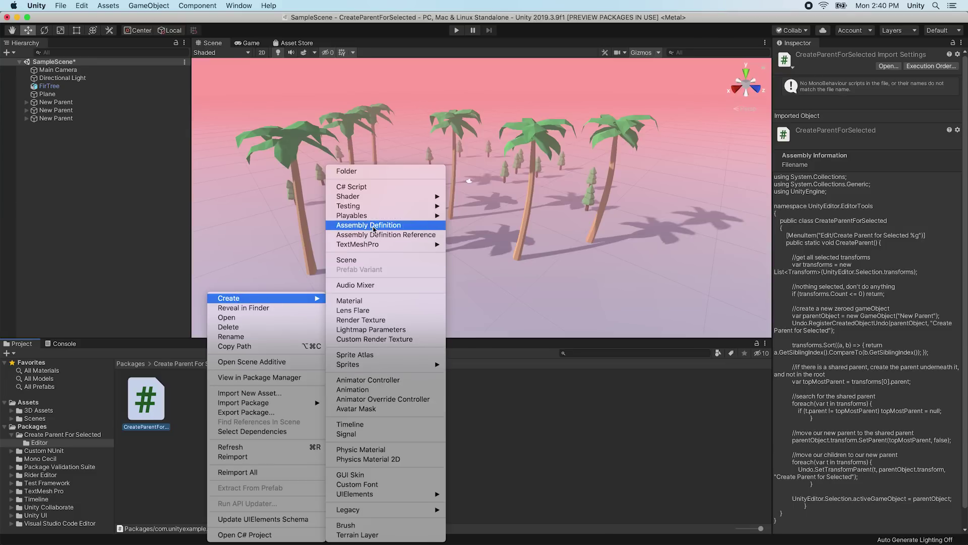
left_click(370, 225)
type("com.")
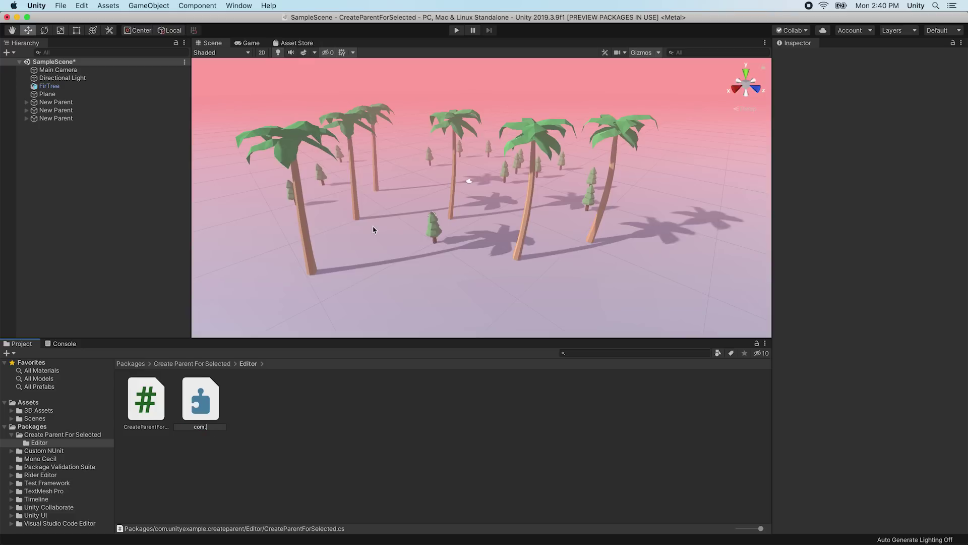
key("super+a")
type("unityexample.")
type("createparent")
type("tool.ed")
type("itor")
key("Return")
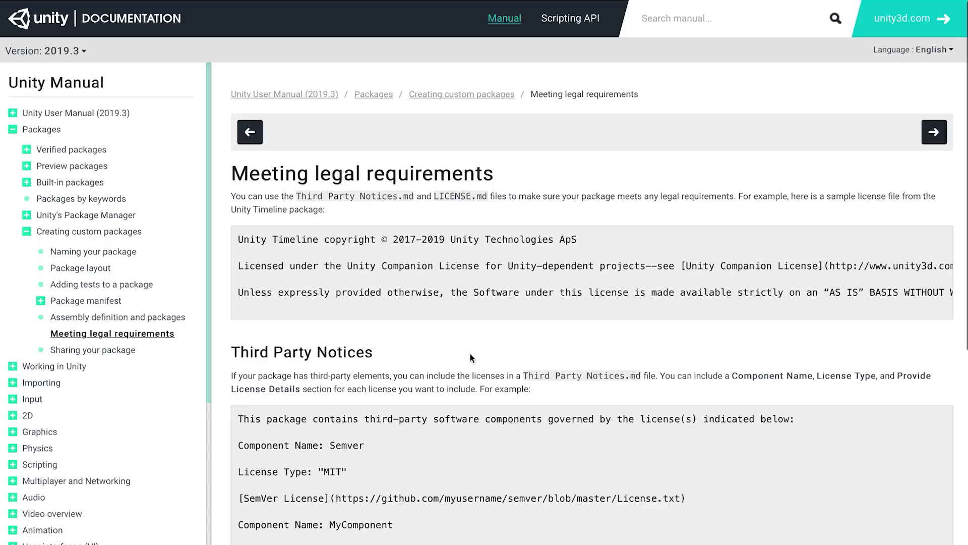
scroll(470, 354, "down", 5)
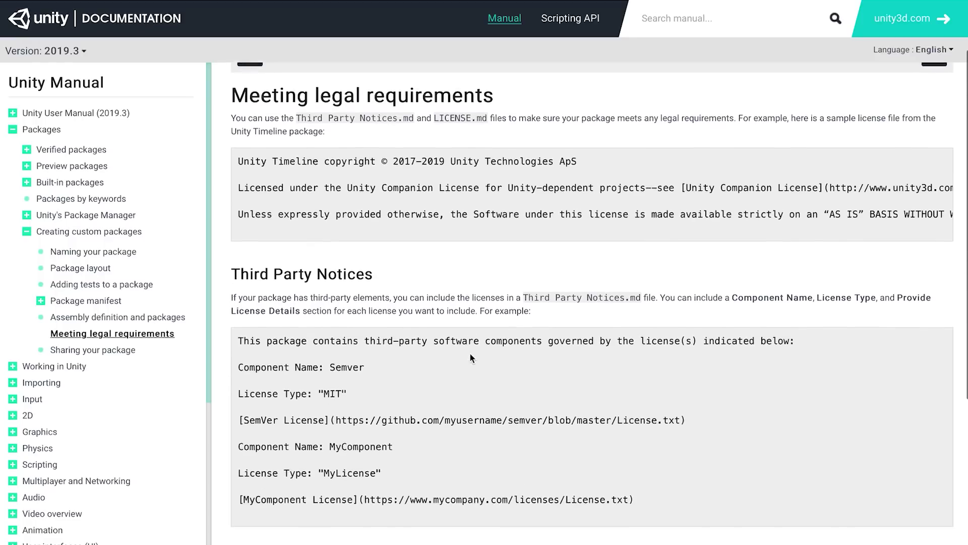
scroll(470, 353, "up", 5)
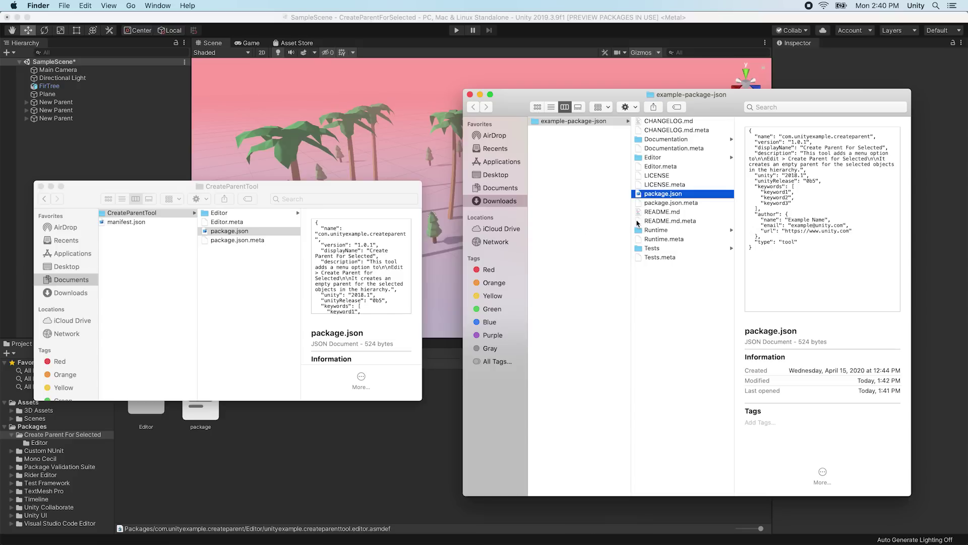
- Copy LICENSE and README.md from Finder into the Create Parent For Selected package folder
left_click(41, 187)
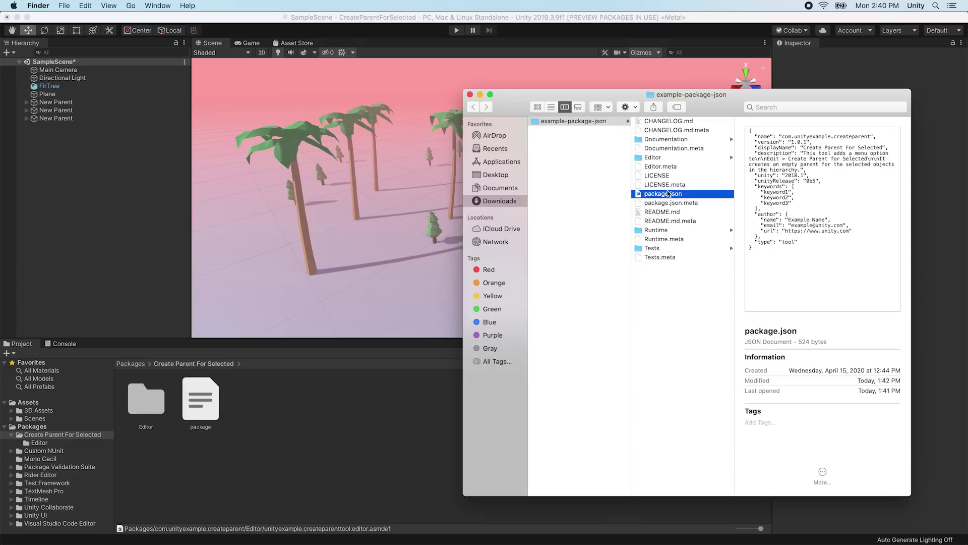
left_click(658, 176)
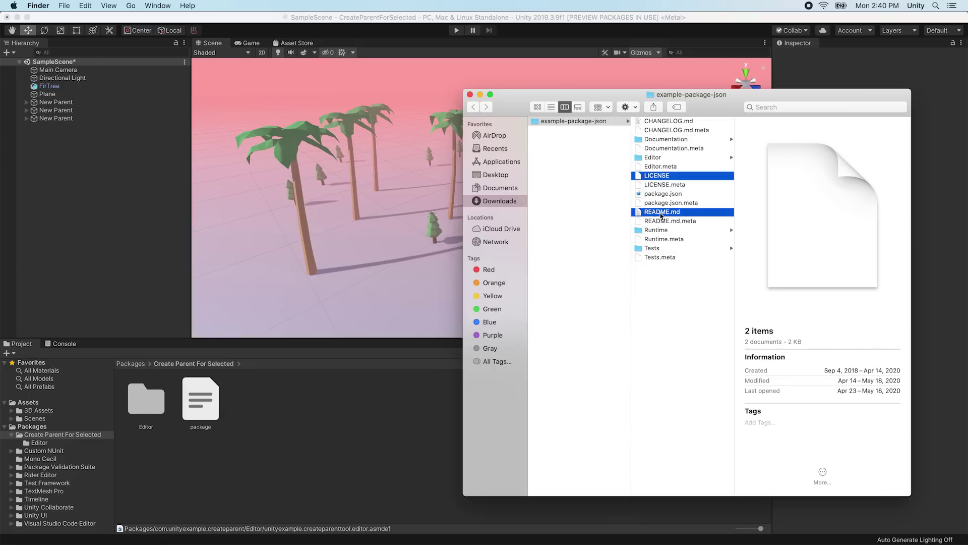
left_click(658, 215, "super")
left_click_drag(658, 214, 298, 427)
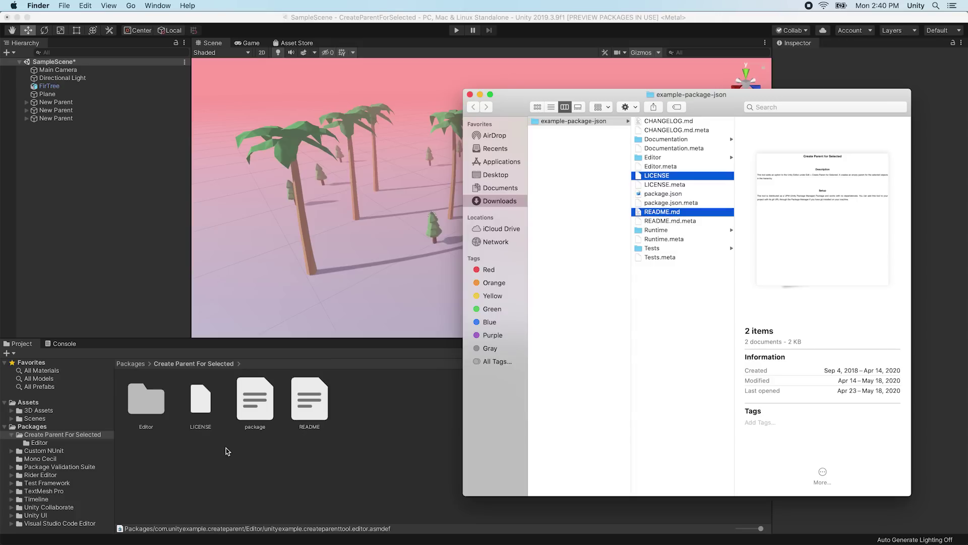
- Reveal the package in Finder and compress the CreateParentTool folder into a zip
left_click(198, 453)
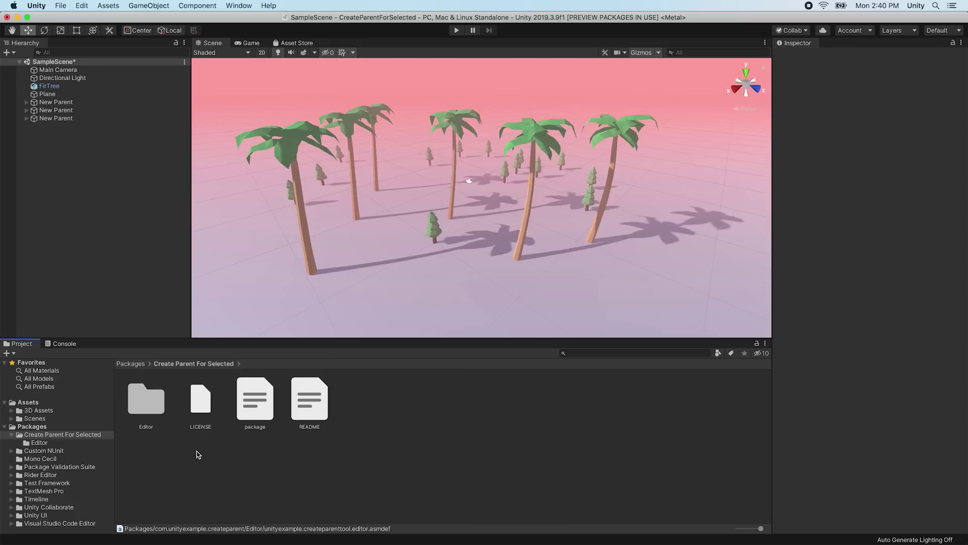
right_click(99, 435)
left_click(131, 310)
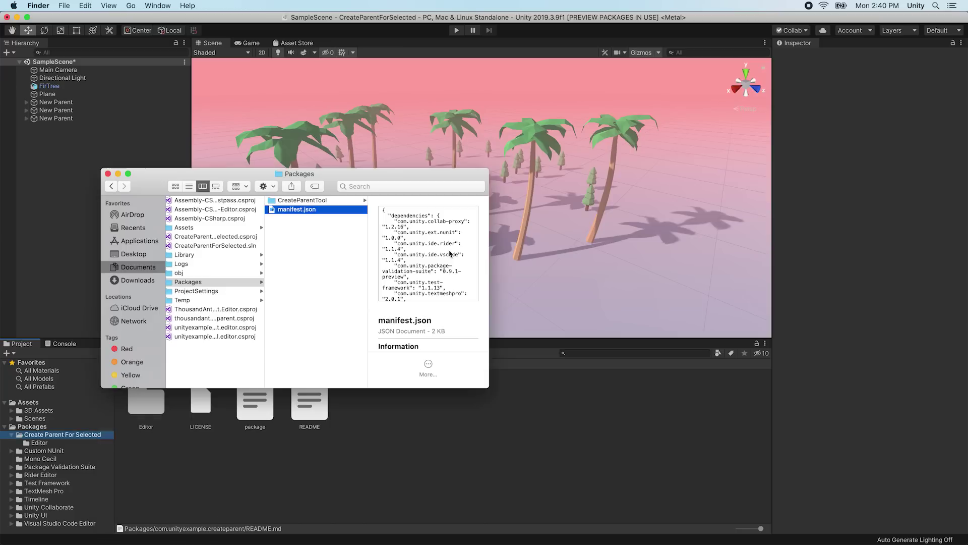
right_click(282, 200)
left_click(309, 257)
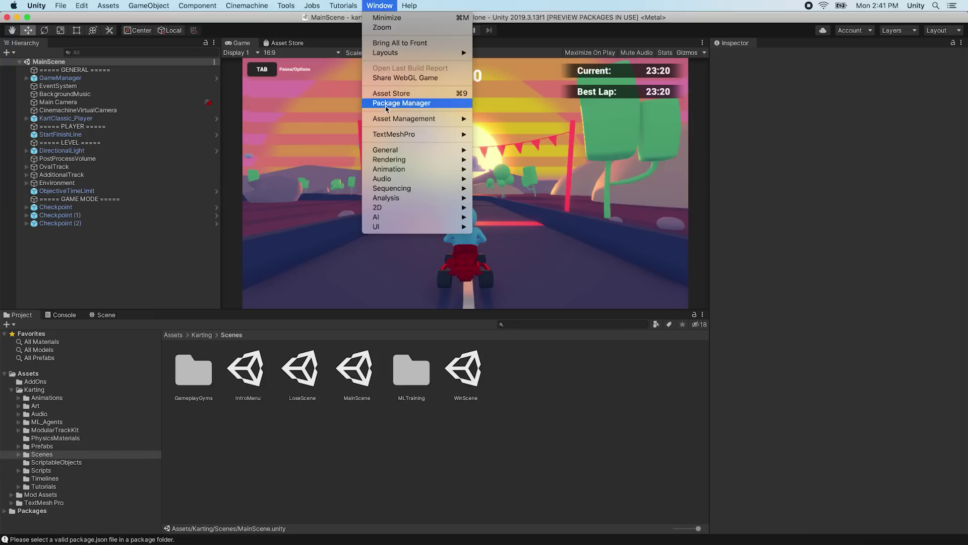
- Add the package to kart-template from disk using Downloads/CreateParentForSelected/package.json
left_click(386, 104)
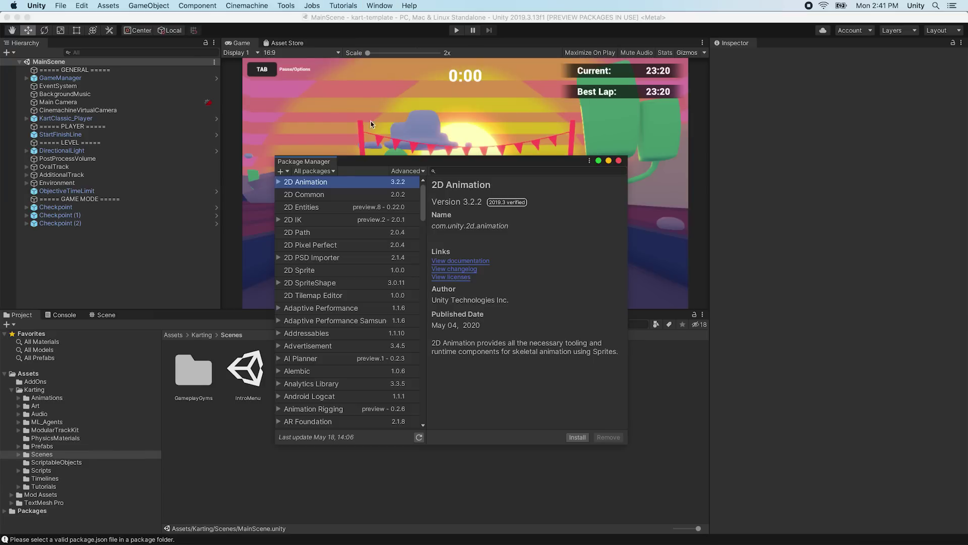
left_click(288, 171)
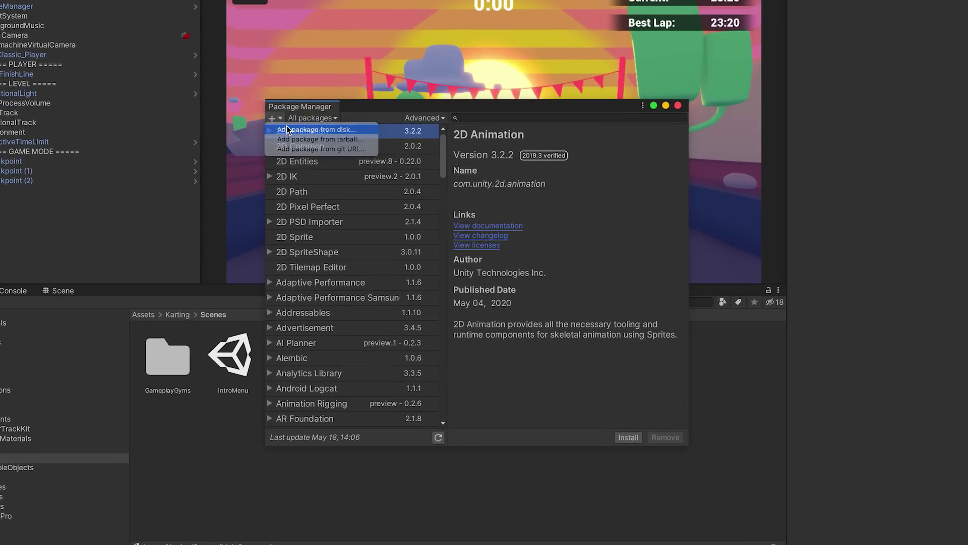
left_click(287, 129)
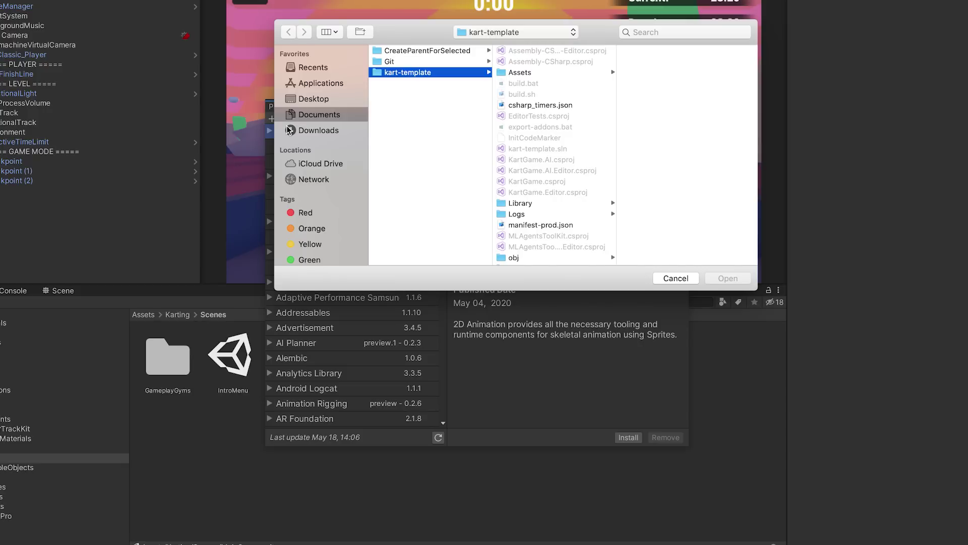
left_click(289, 130)
left_click(401, 51)
left_click(527, 96)
left_click(721, 278)
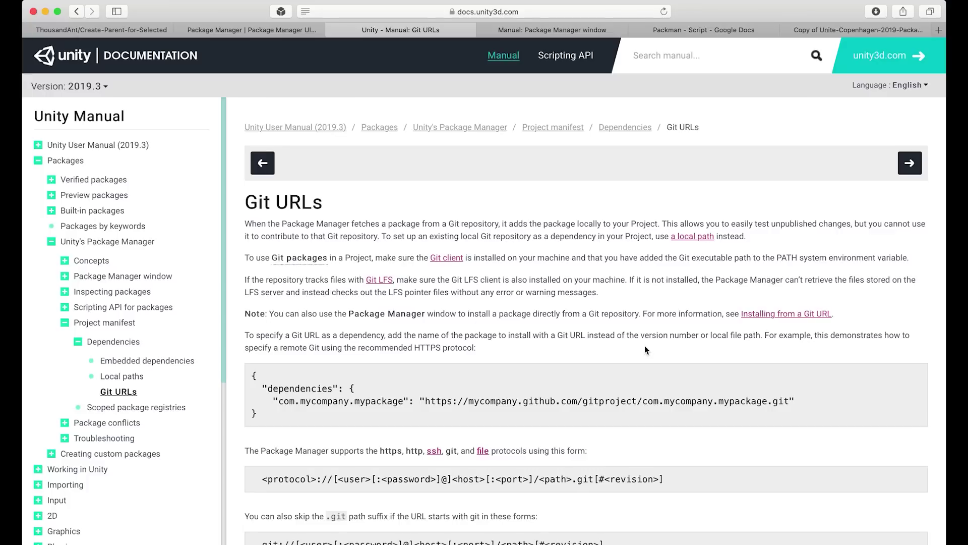
scroll(646, 349, "down", 10)
scroll(645, 347, "down", 15)
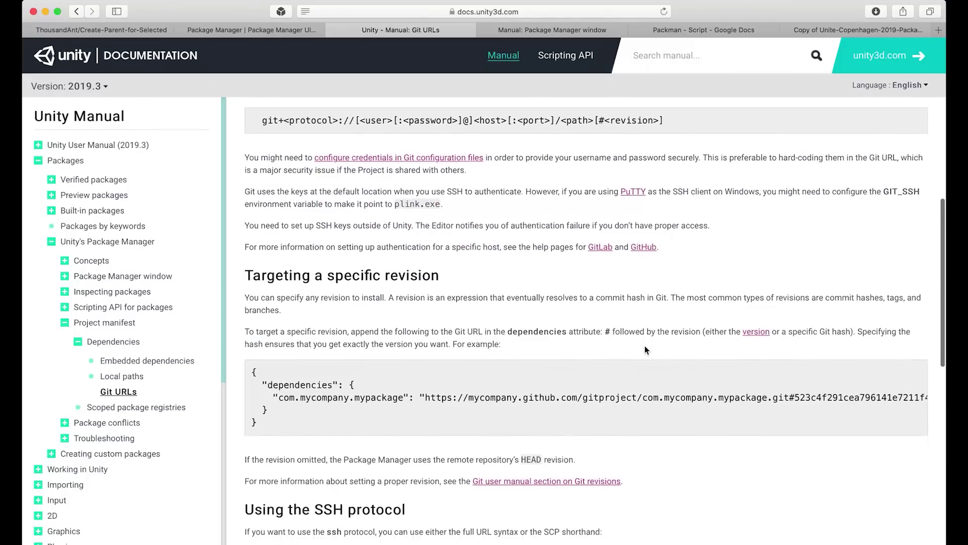
scroll(645, 346, "up", 20)
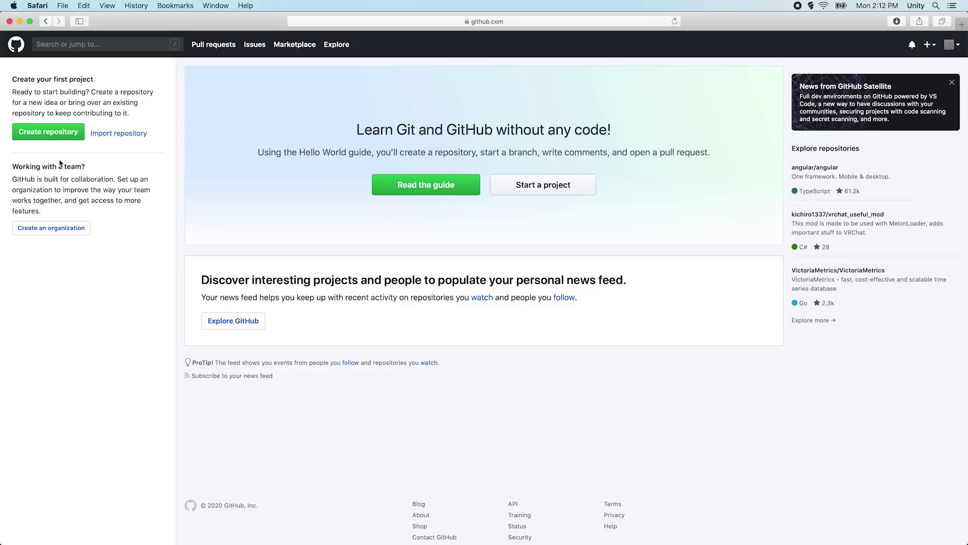
- Create repository 'create-parent-tool' described 'Creates a parent grouping option.' with a Unity .gitignore
left_click(48, 132)
type("creat")
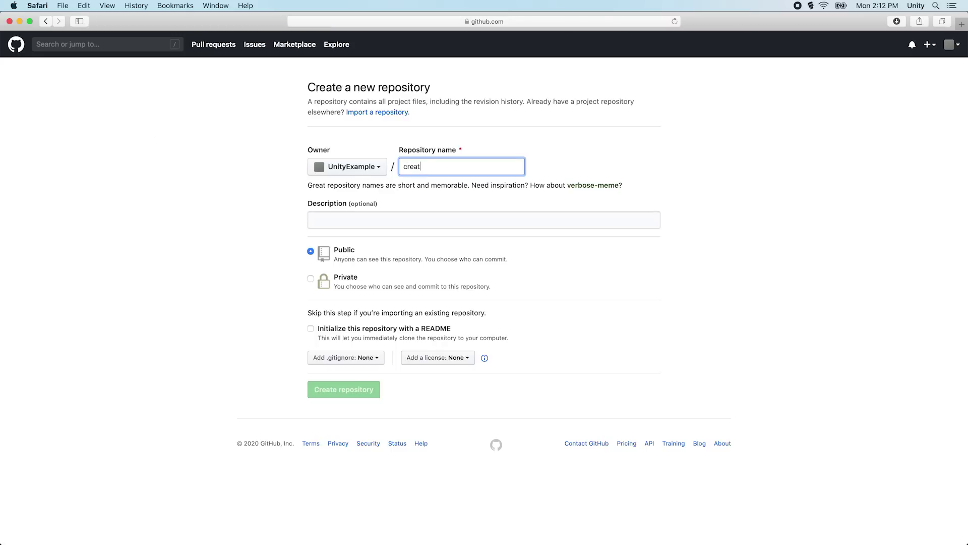
type("e-parent-tool")
key("Tab")
type("Creates a parent grouping option.")
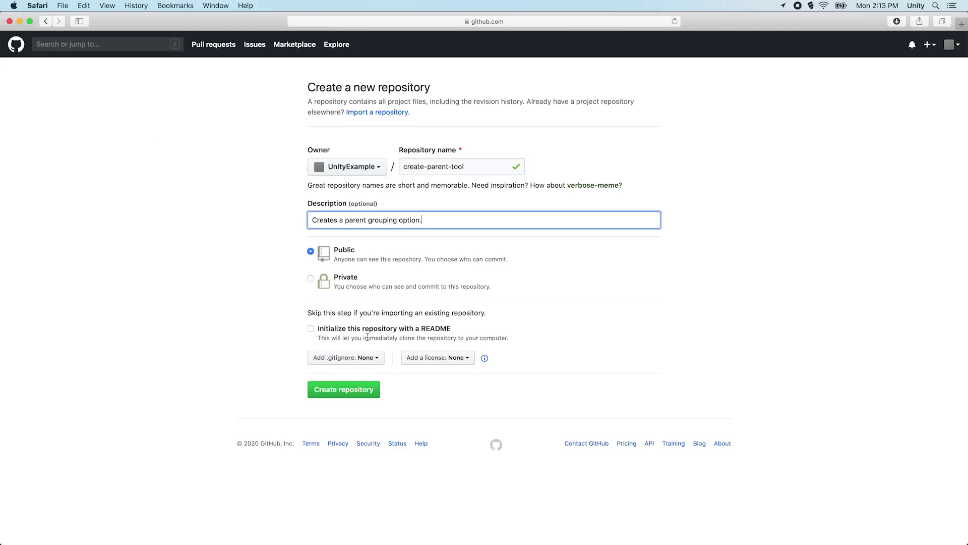
left_click(353, 357)
type("unity")
left_click(361, 420)
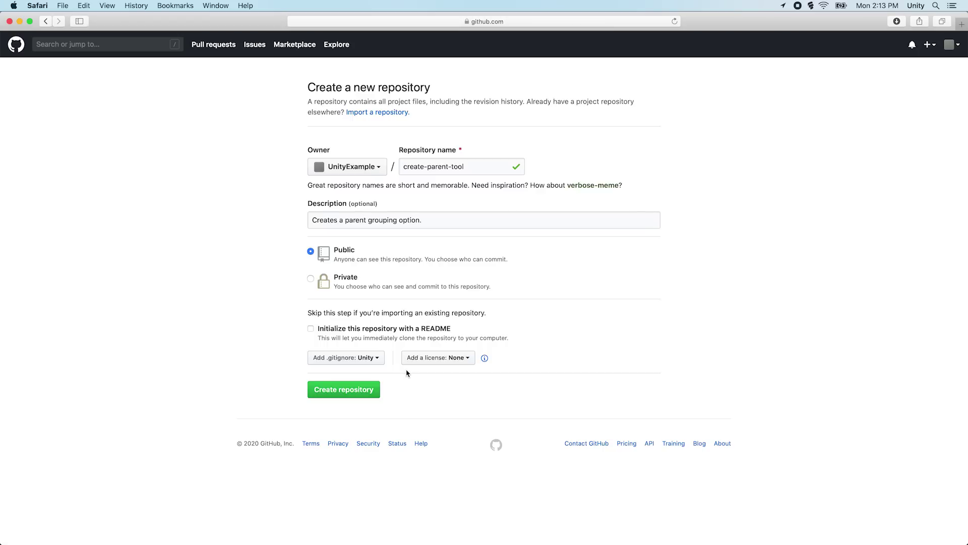
left_click(372, 391)
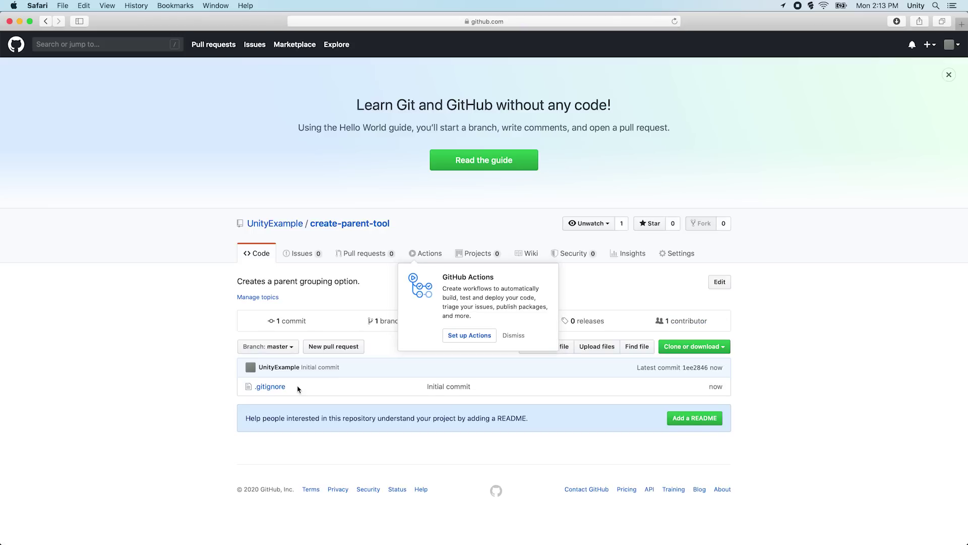
- Dismiss the GitHub Actions popup and go to the repository's file upload page
left_click(518, 337)
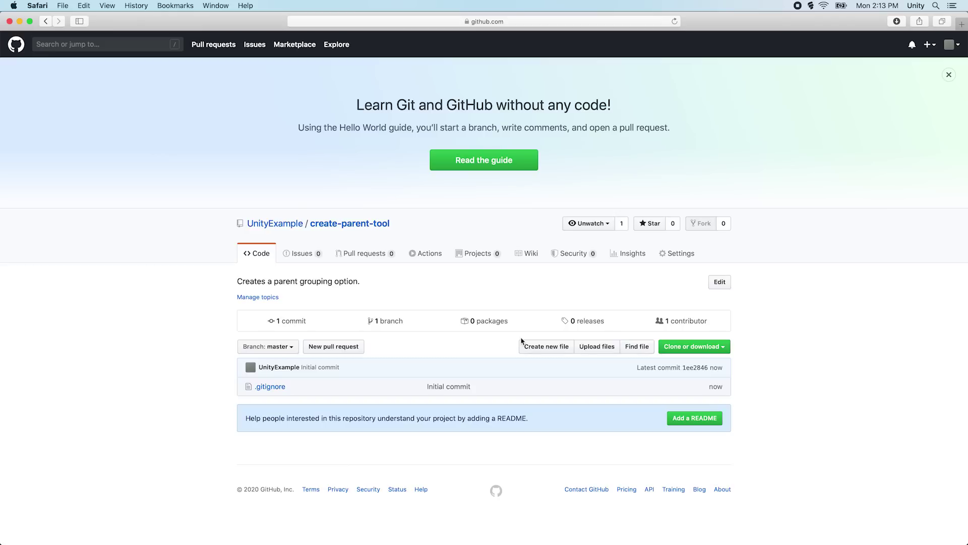
left_click(600, 352)
scroll(600, 353, "down", 5)
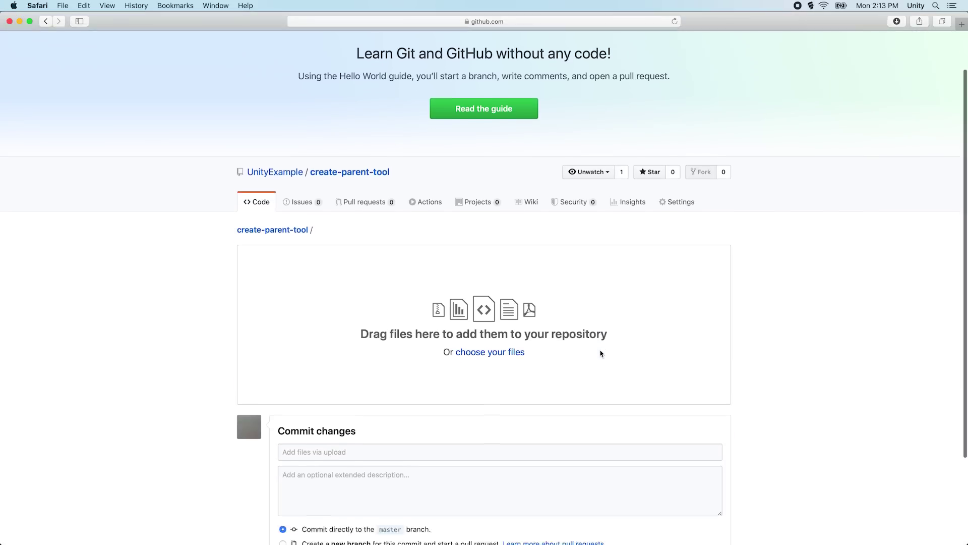
scroll(600, 353, "down", 2)
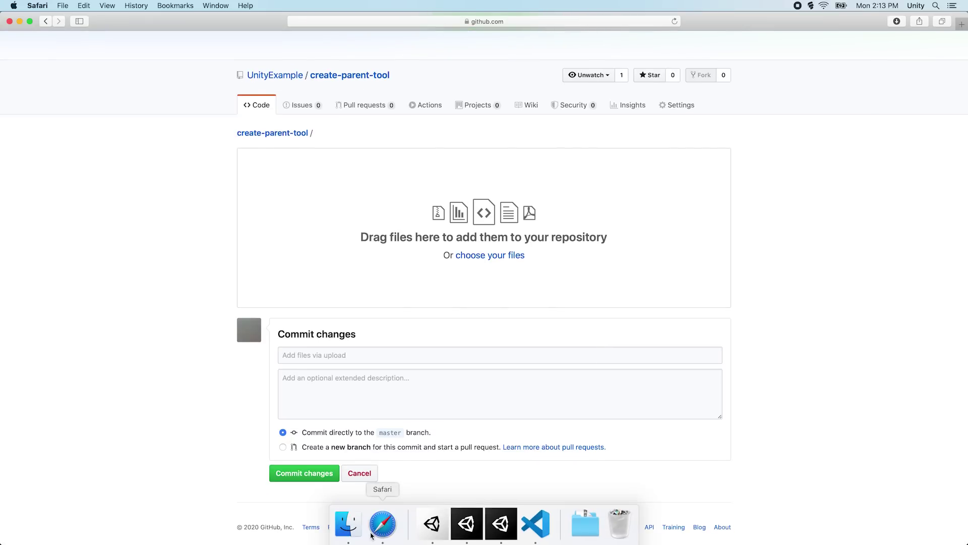
- Navigate Finder to CreateParentForSelected/Packages/CreateParentTool, placed beside the upload page
left_click(354, 529)
double_click(413, 206)
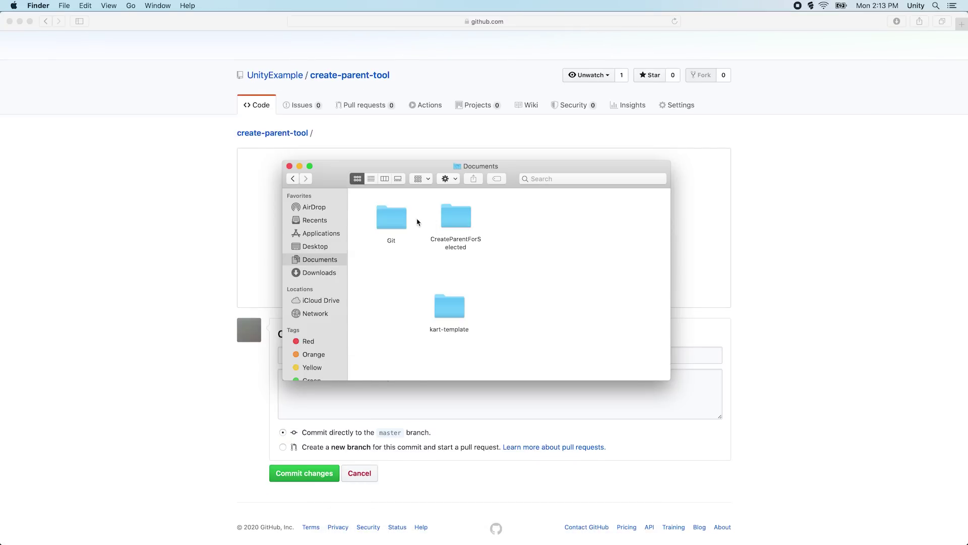
double_click(455, 218)
double_click(599, 266)
left_click_drag(453, 166, 738, 166)
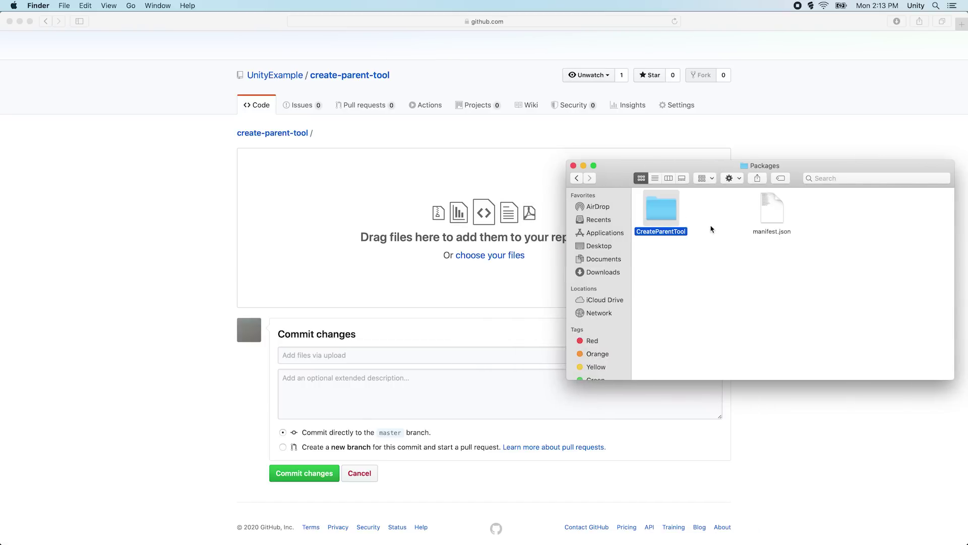
double_click(662, 211)
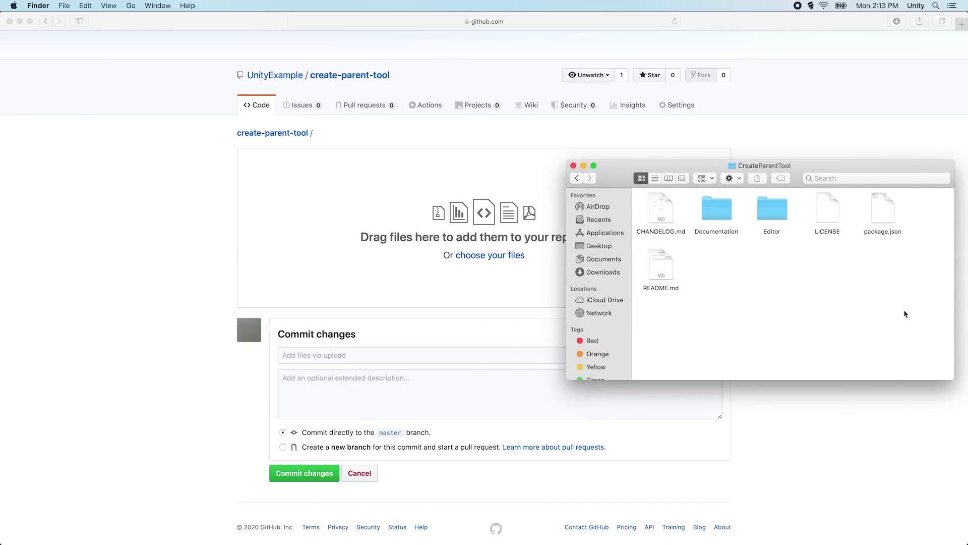
- In CreateParentForSelected's Editor project settings, keep Version Control Mode at Visible Meta Files
left_click(487, 526)
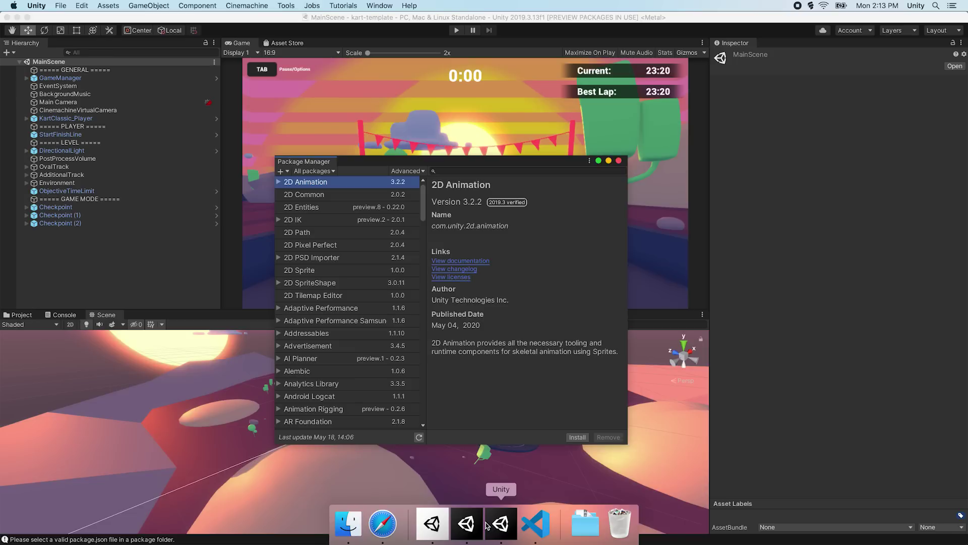
left_click(487, 525)
left_click(81, 5)
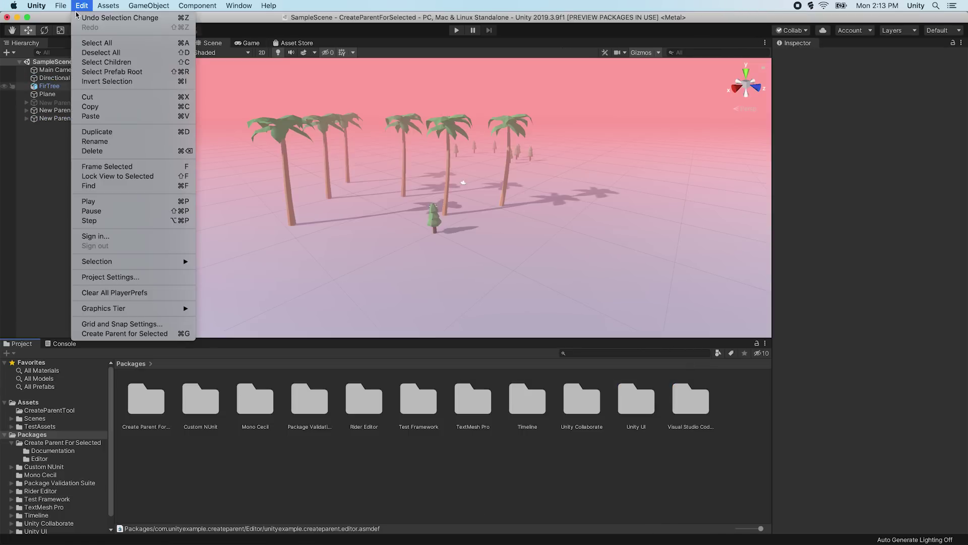
left_click(109, 277)
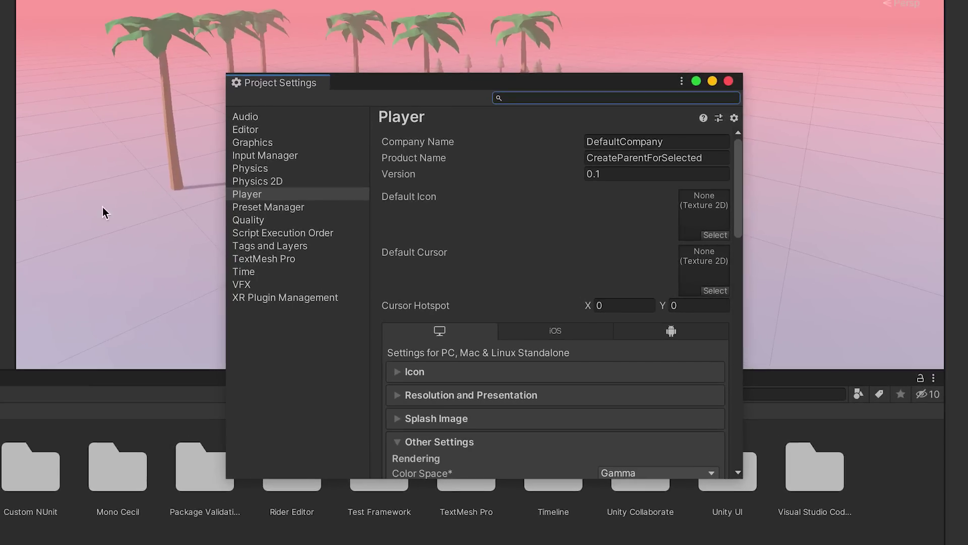
left_click(253, 130)
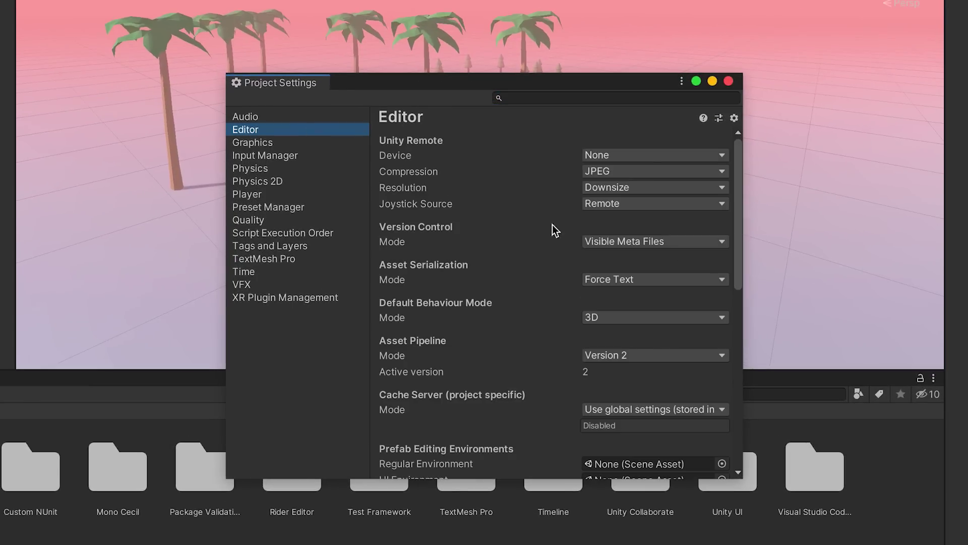
left_click(628, 242)
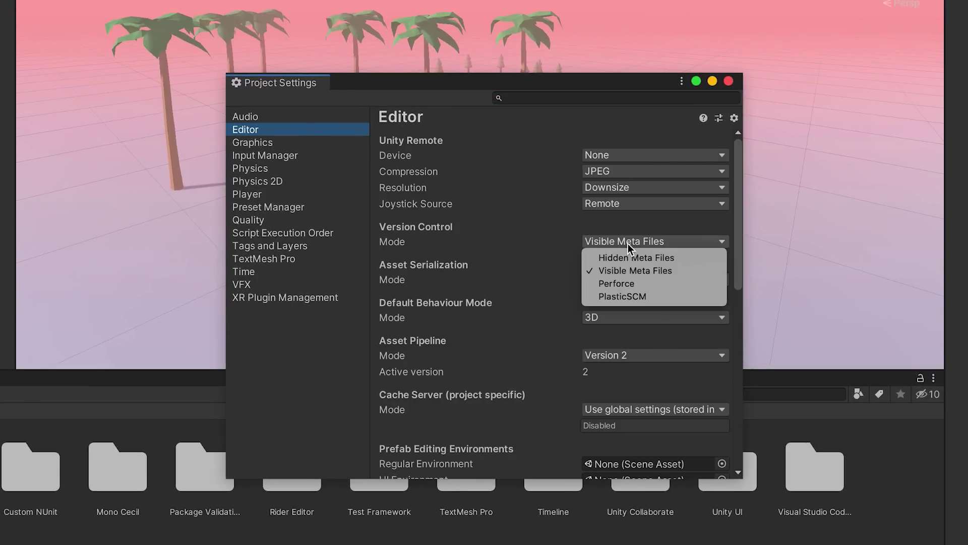
left_click(628, 270)
left_click(693, 111)
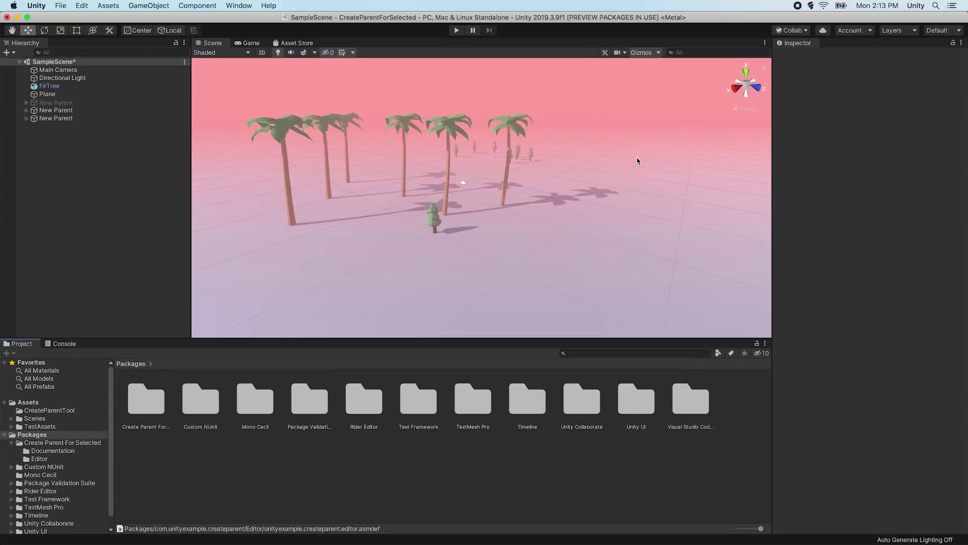
- Commit the uploaded package files to master with the message 'Initial Commit'
type("Initial Commit")
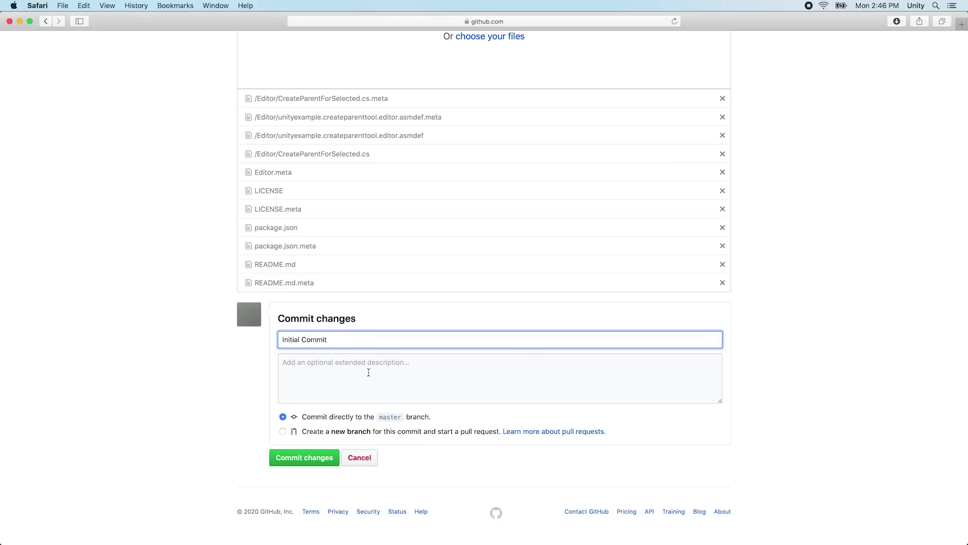
left_click(326, 458)
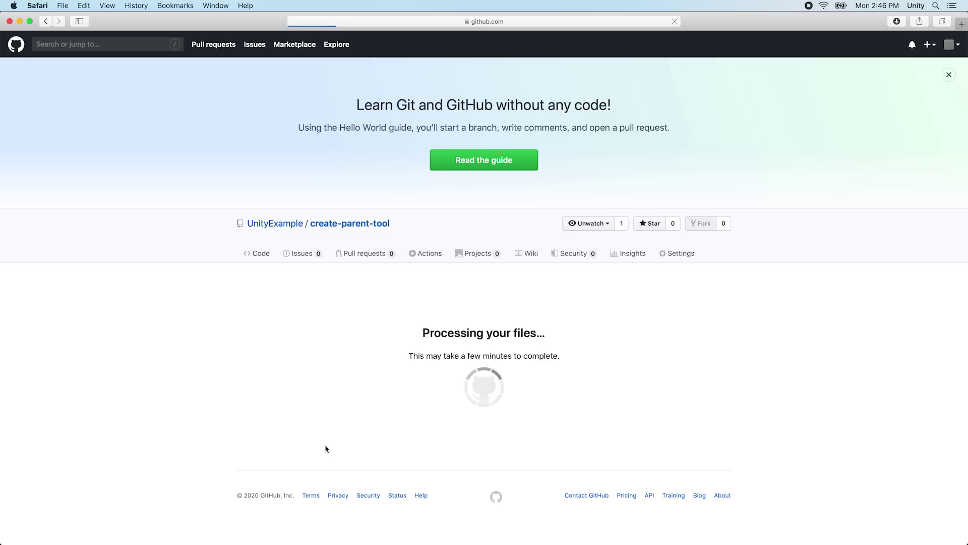
left_click(948, 75)
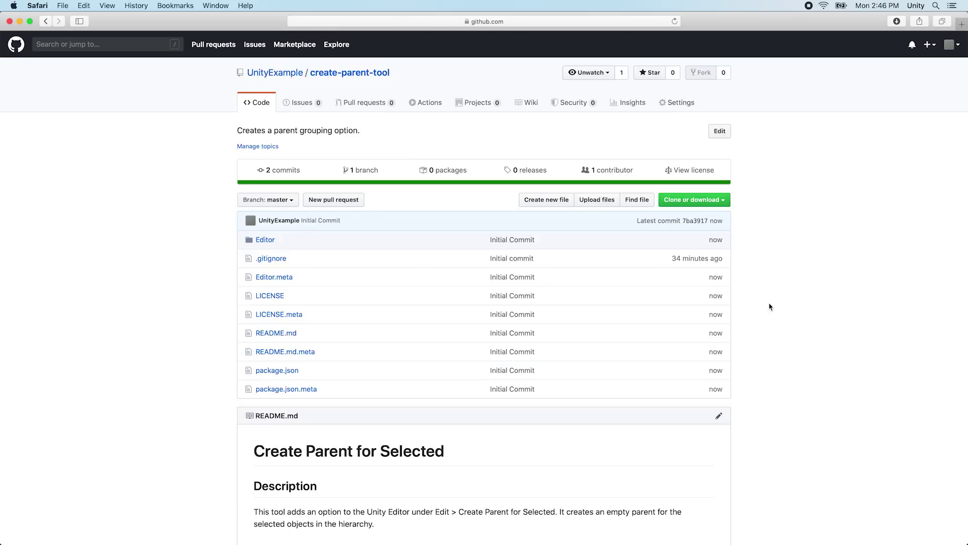
- Copy the repository's HTTPS clone URL to the clipboard
left_click(723, 200)
left_click(688, 257)
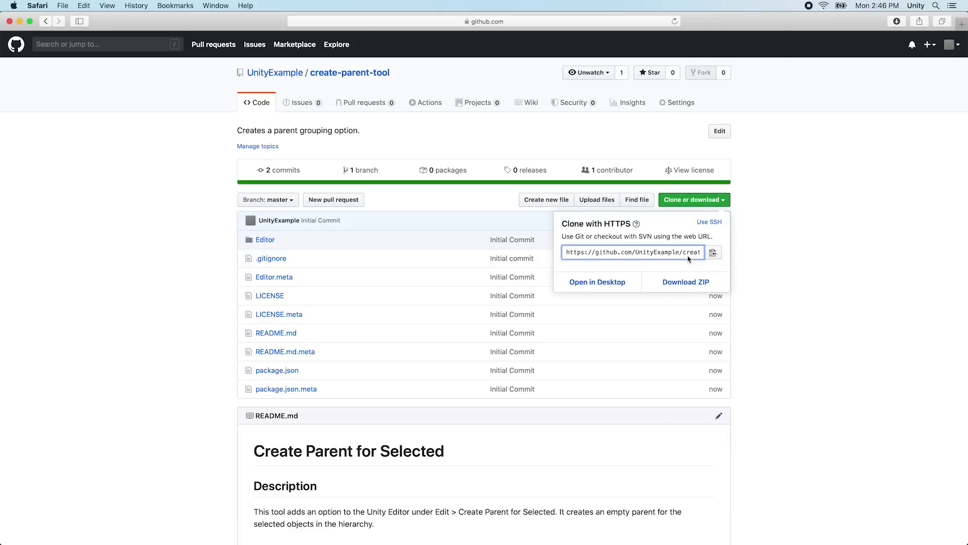
triple_click(687, 257)
key("super+c")
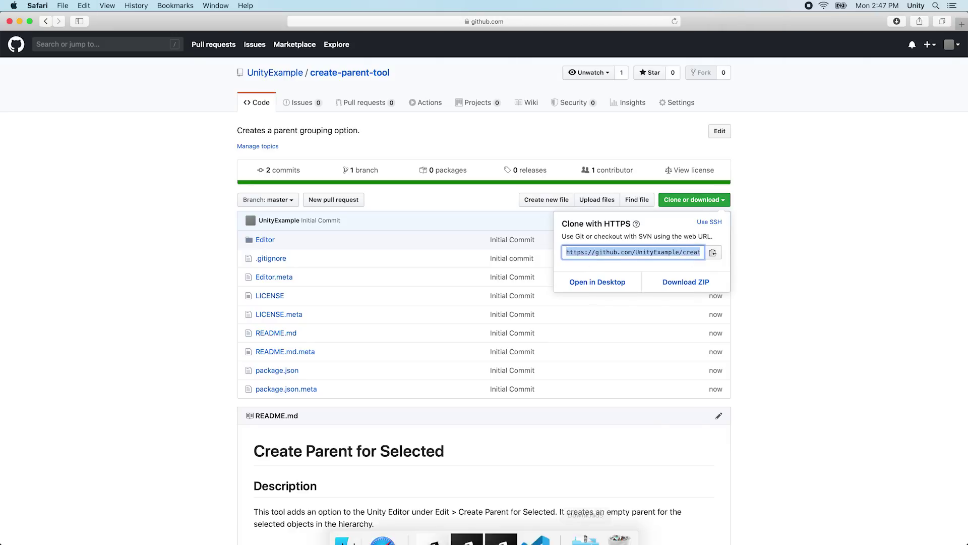
left_click(509, 527)
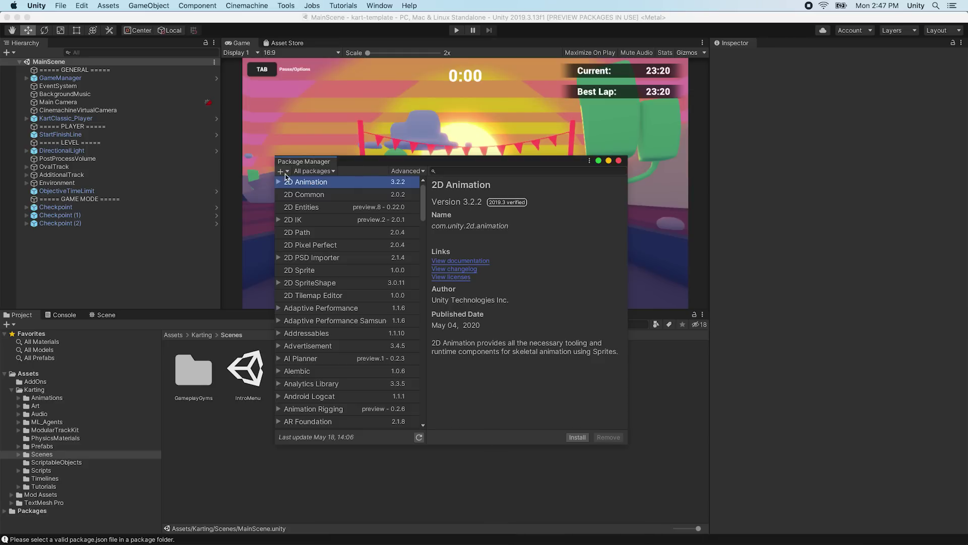
- Add the package to kart-template by pasting the copied GitHub URL into 'Add package from git URL'
left_click(284, 174)
left_click(305, 198)
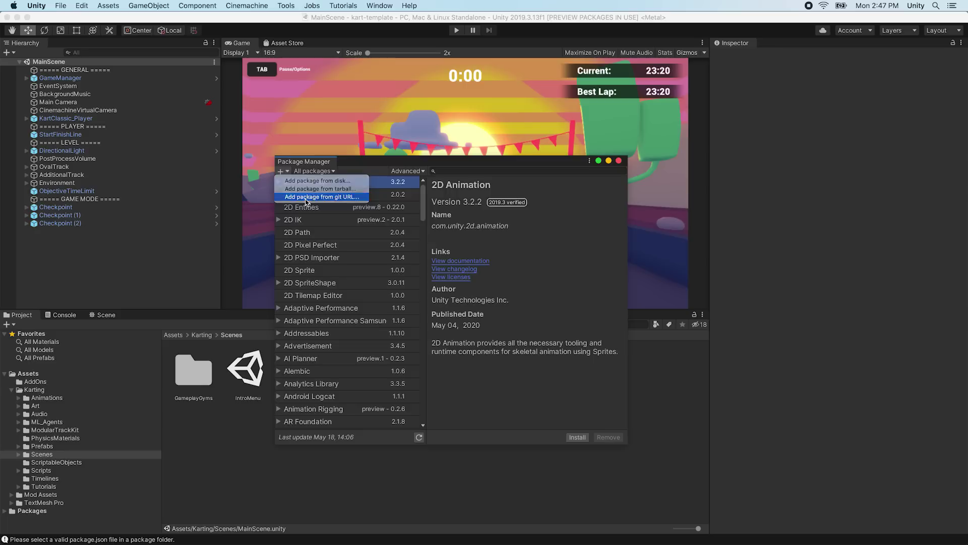
key("super+v")
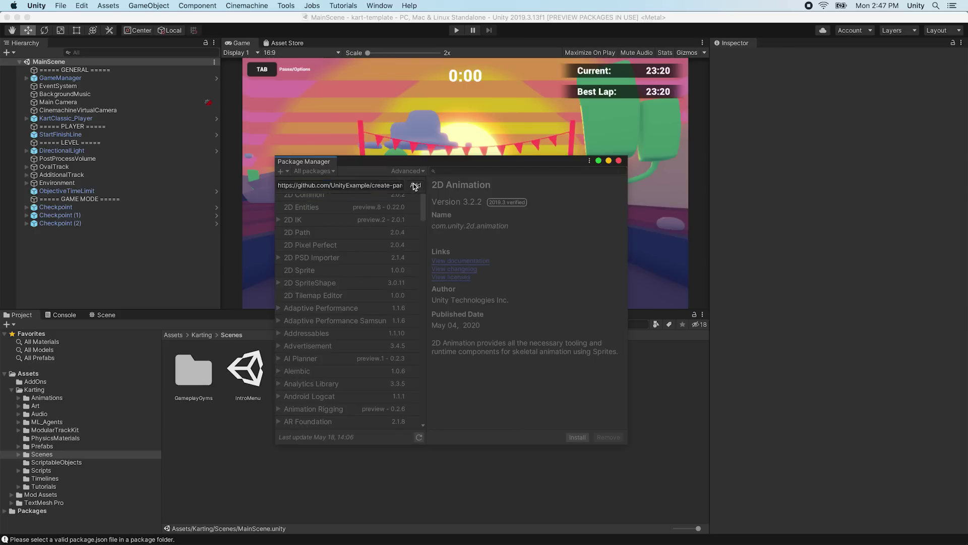
left_click(415, 185)
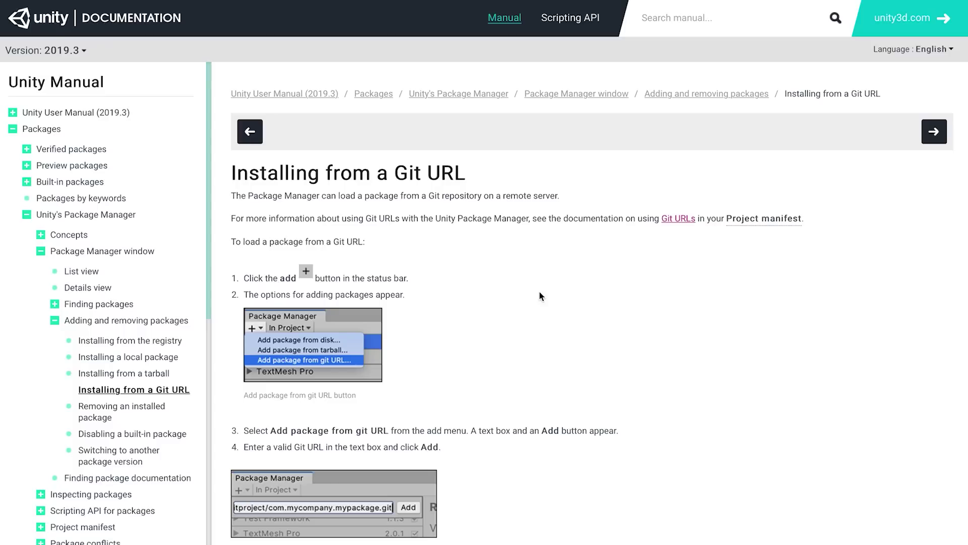
scroll(539, 296, "down", 7)
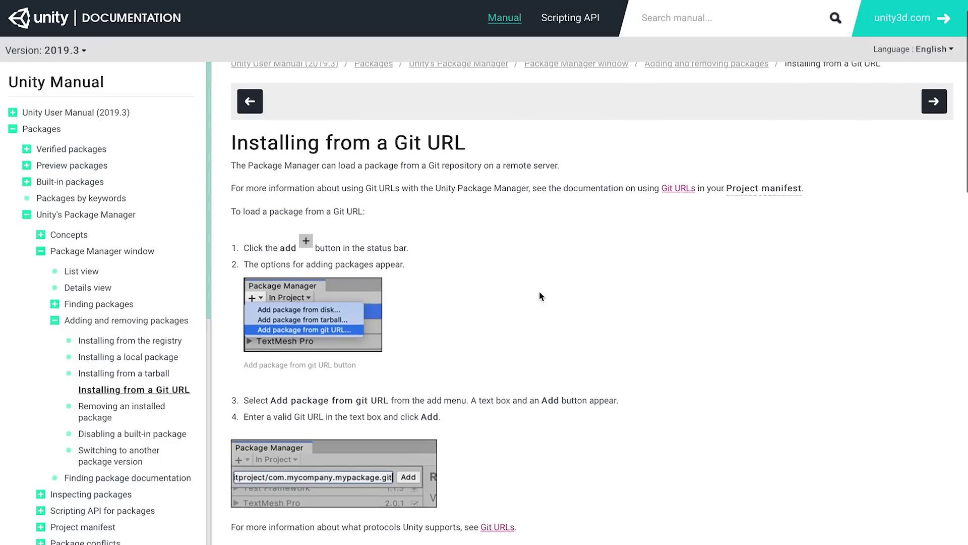
scroll(540, 294, "down", 12)
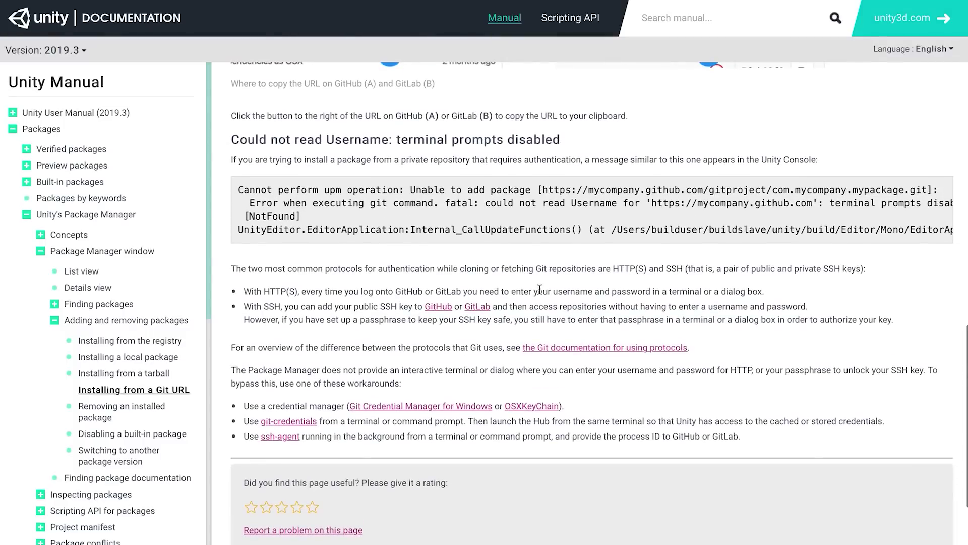
scroll(539, 289, "up", 16)
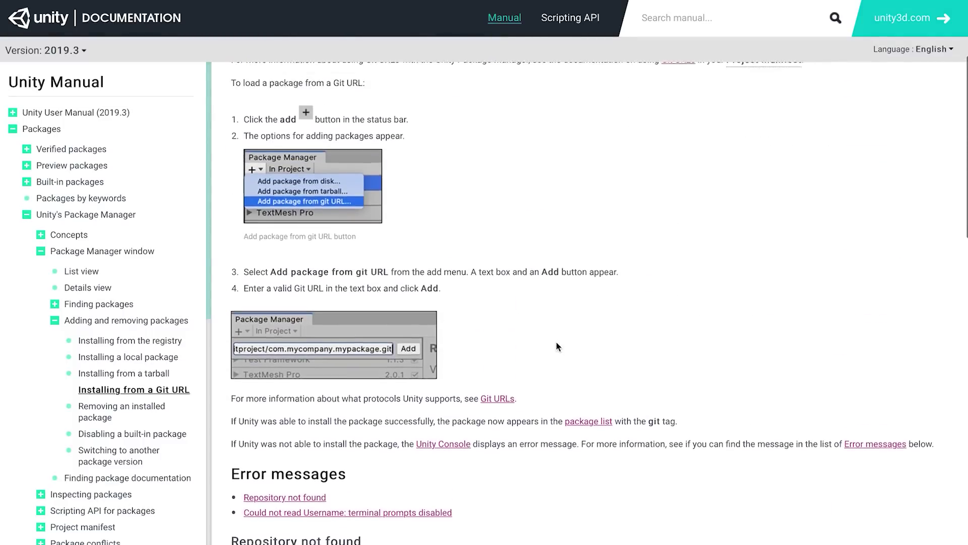
scroll(568, 369, "up", 3)
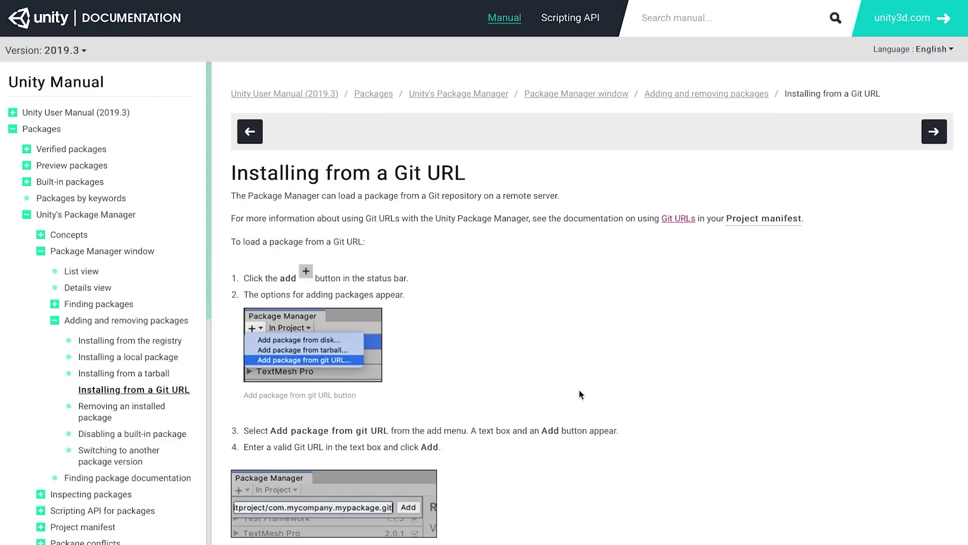